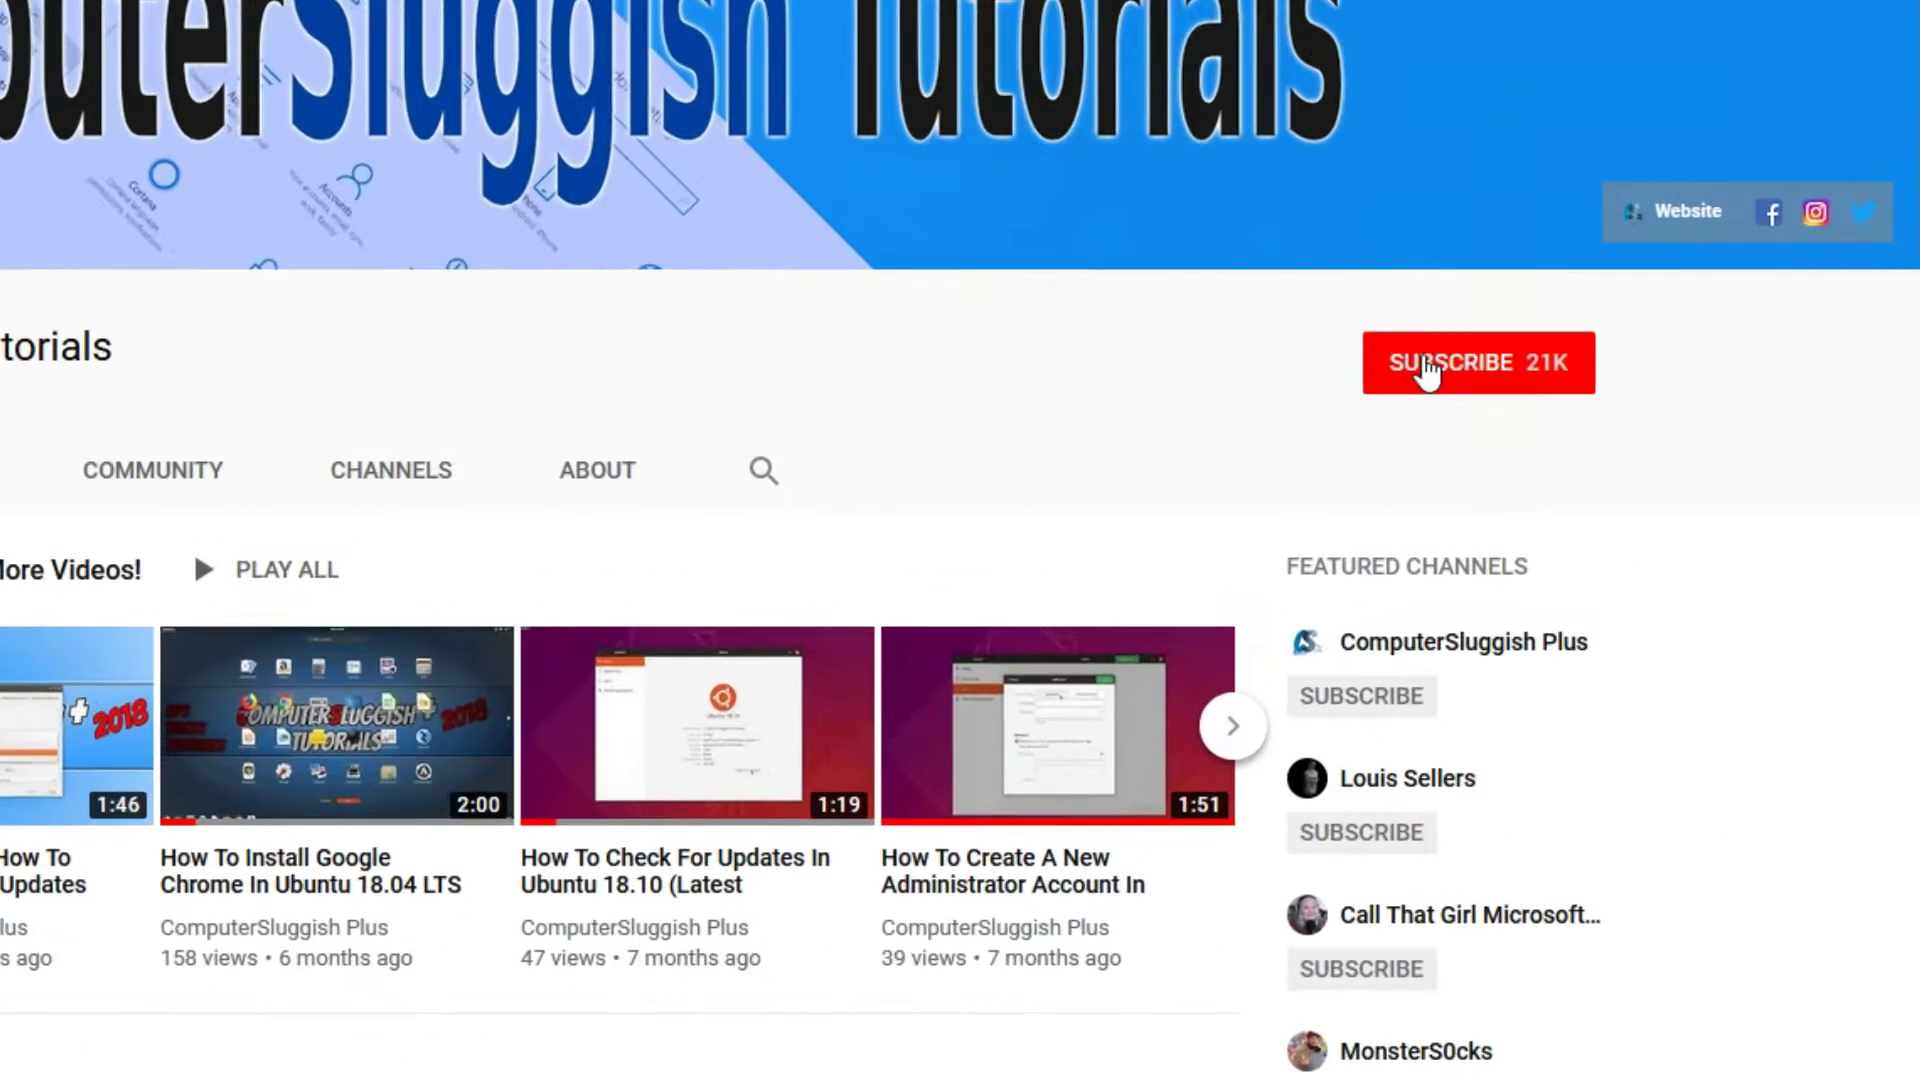
Subscribe to the ComputerSluggish Tutorials channel and open its notification options.
left_click(1499, 378)
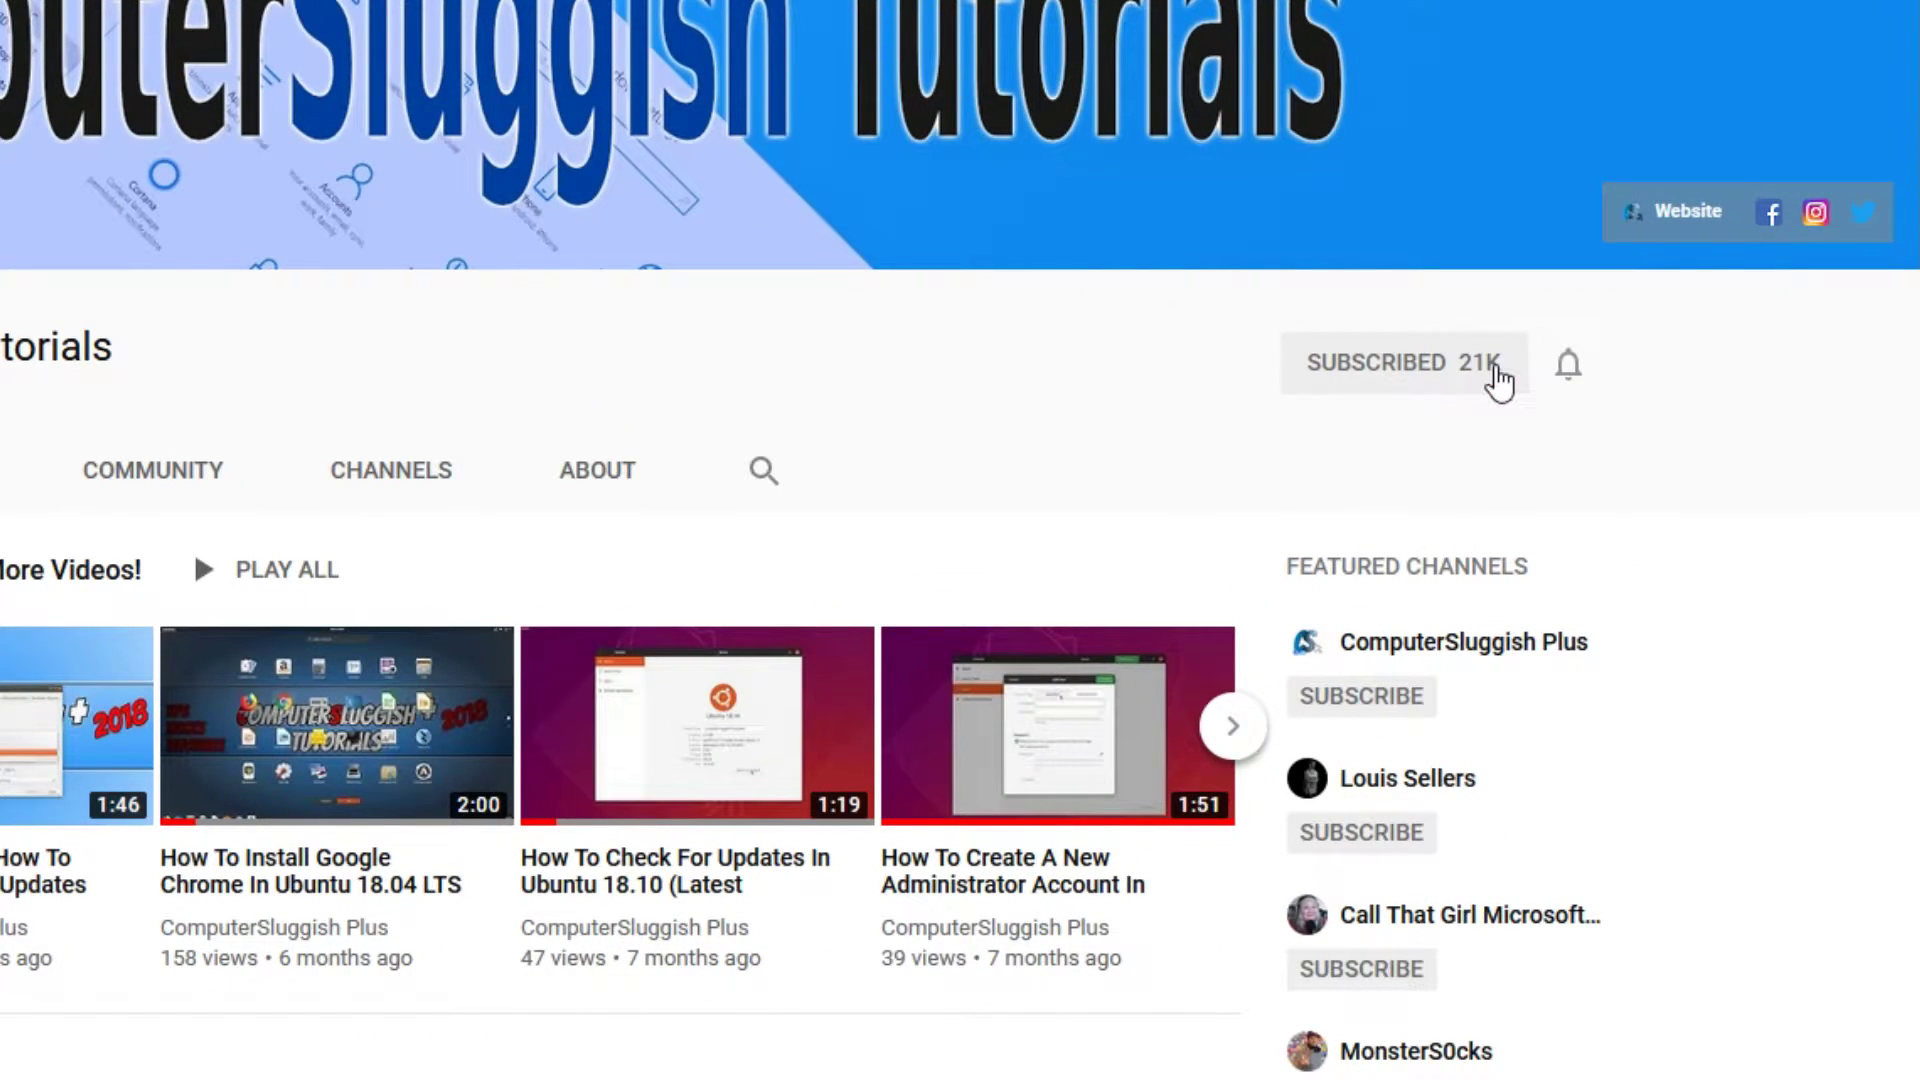
left_click(1571, 376)
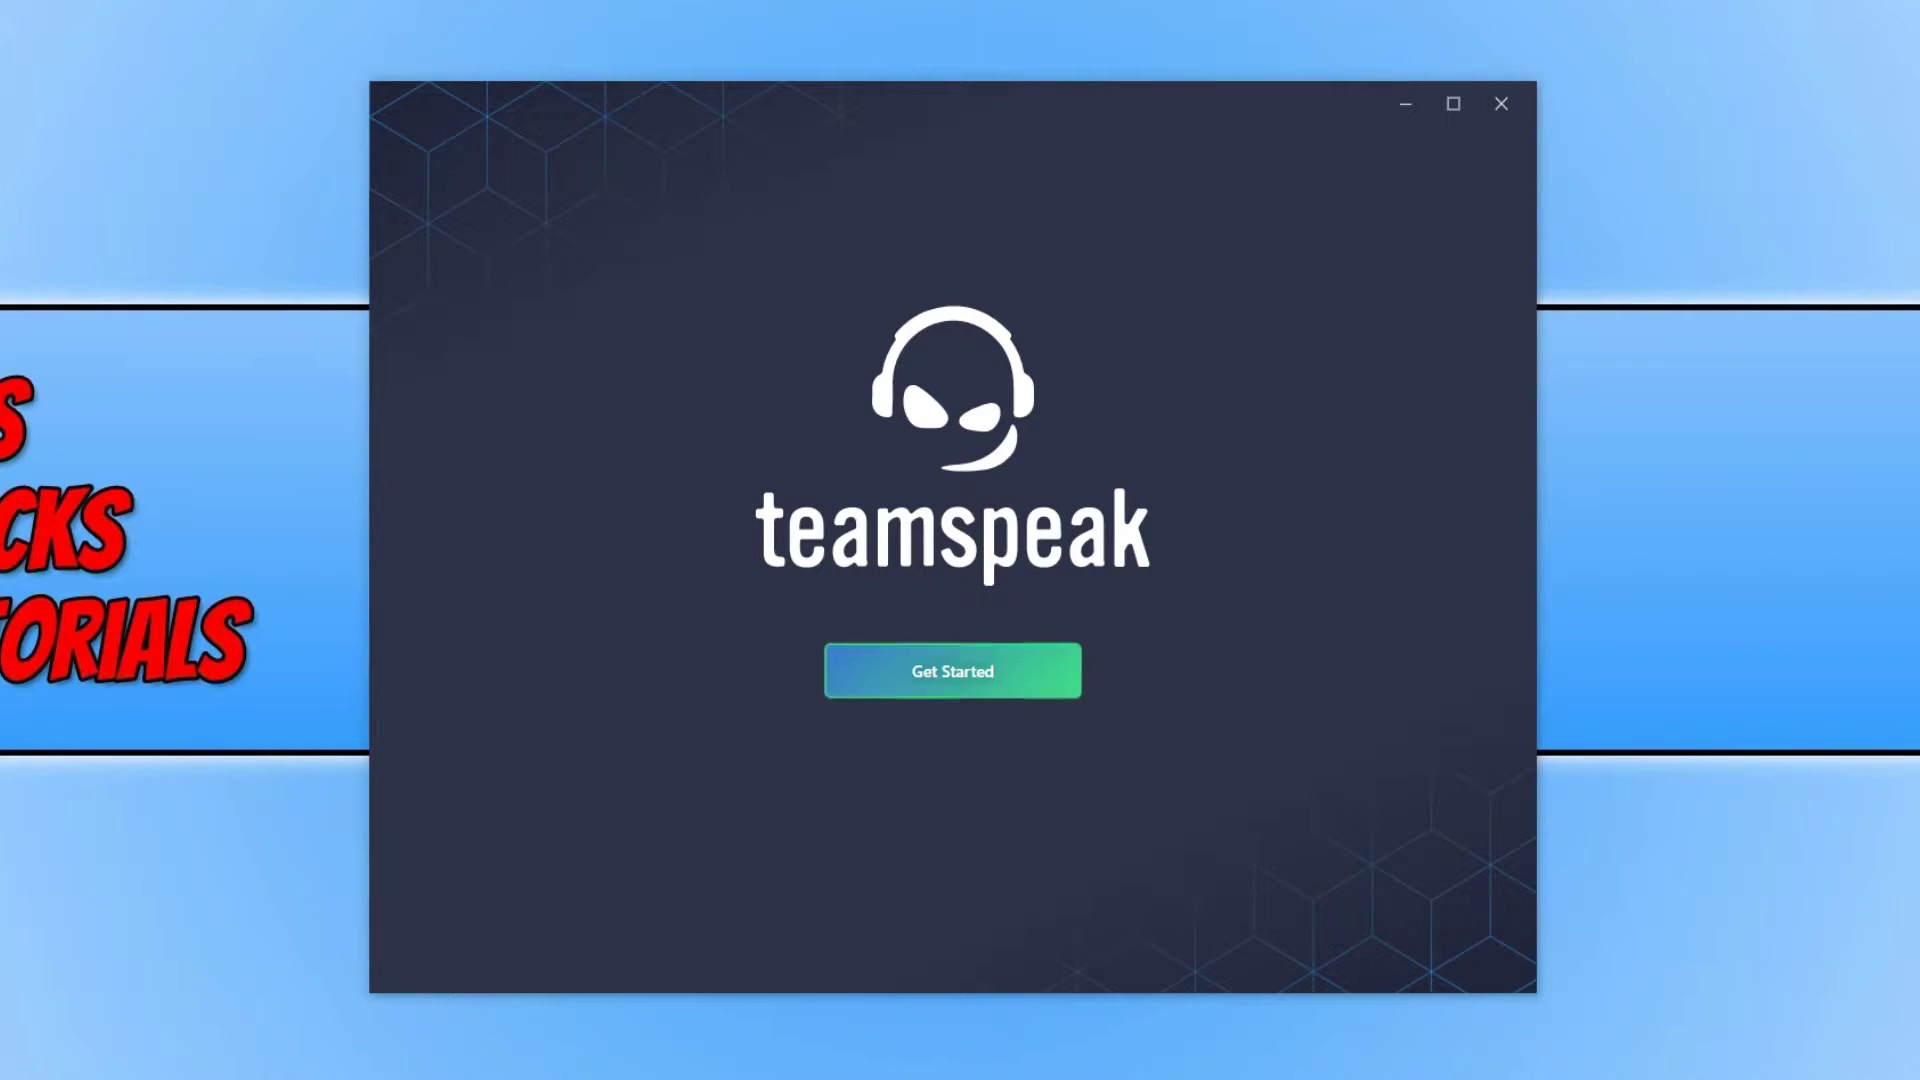
Start the TeamSpeak first-run setup and sign in with the account's email address and password.
left_click(1078, 678)
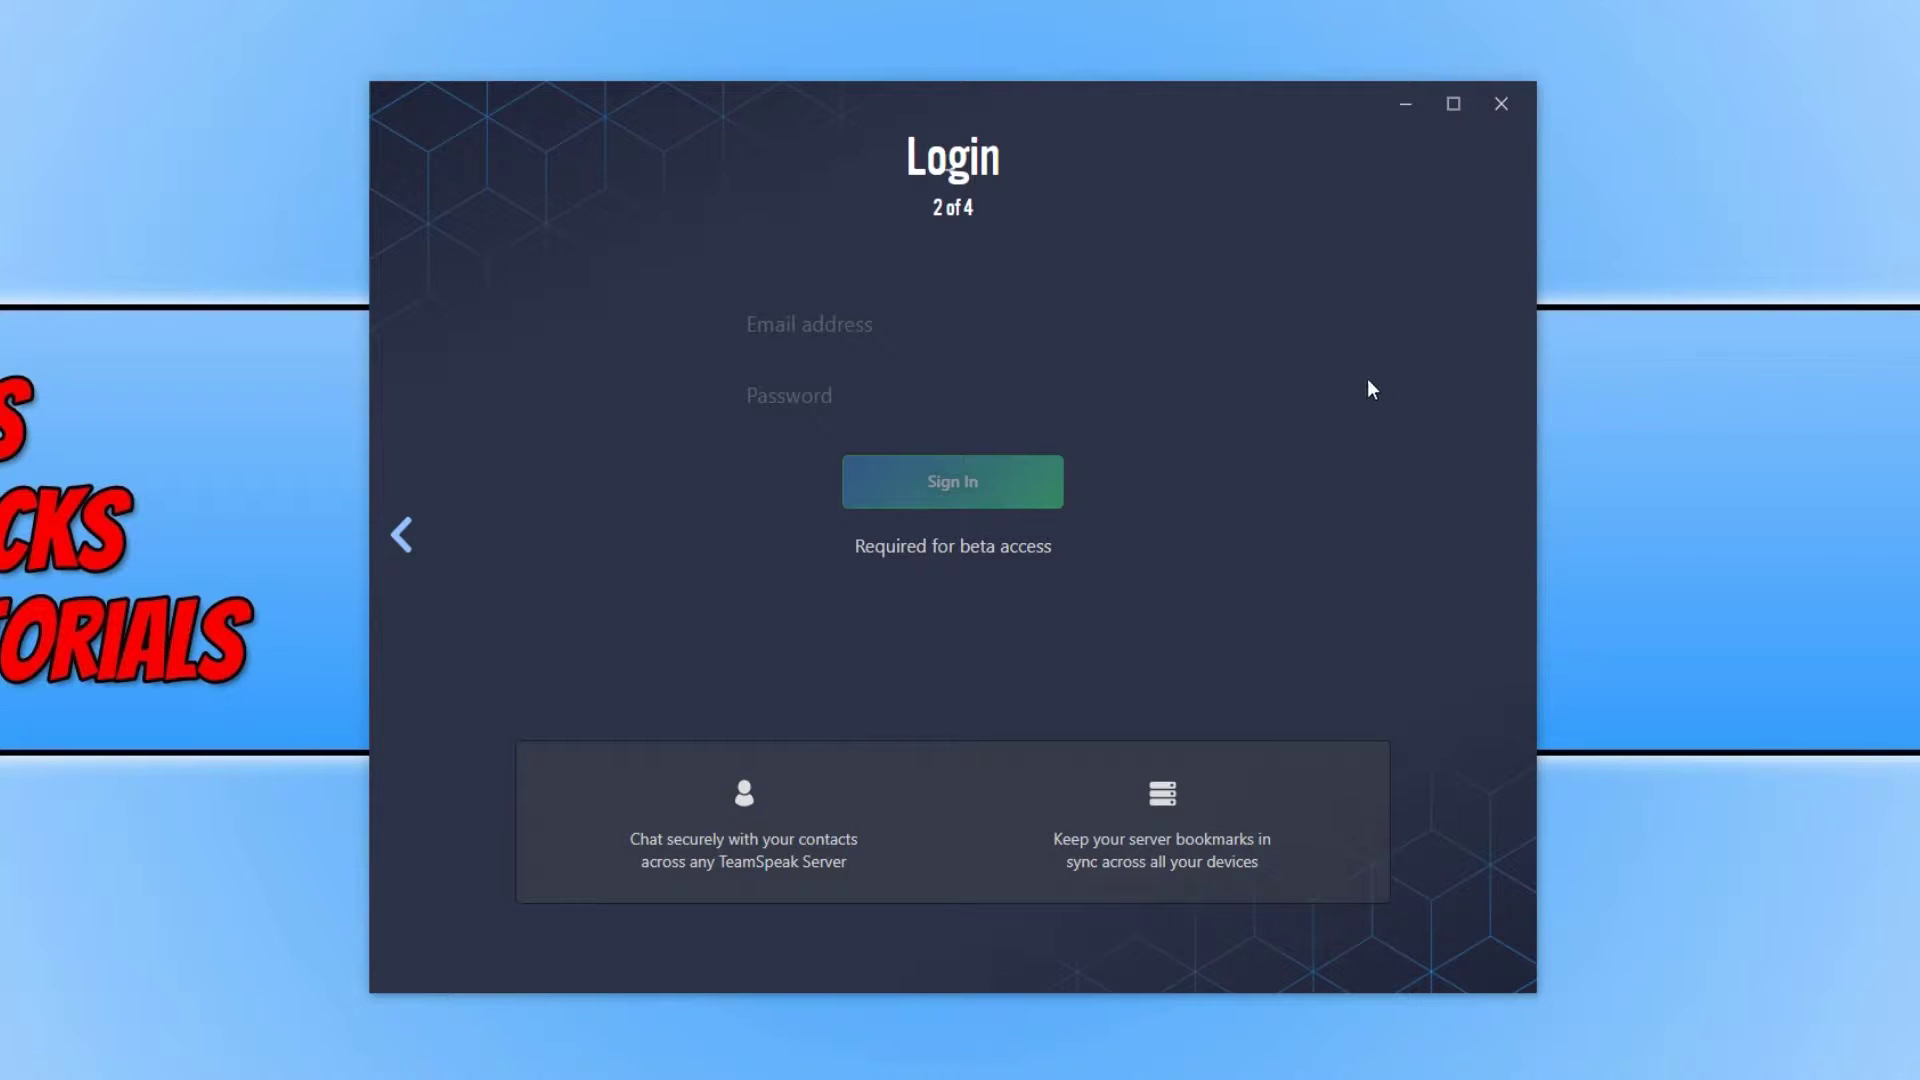
left_click(1118, 397)
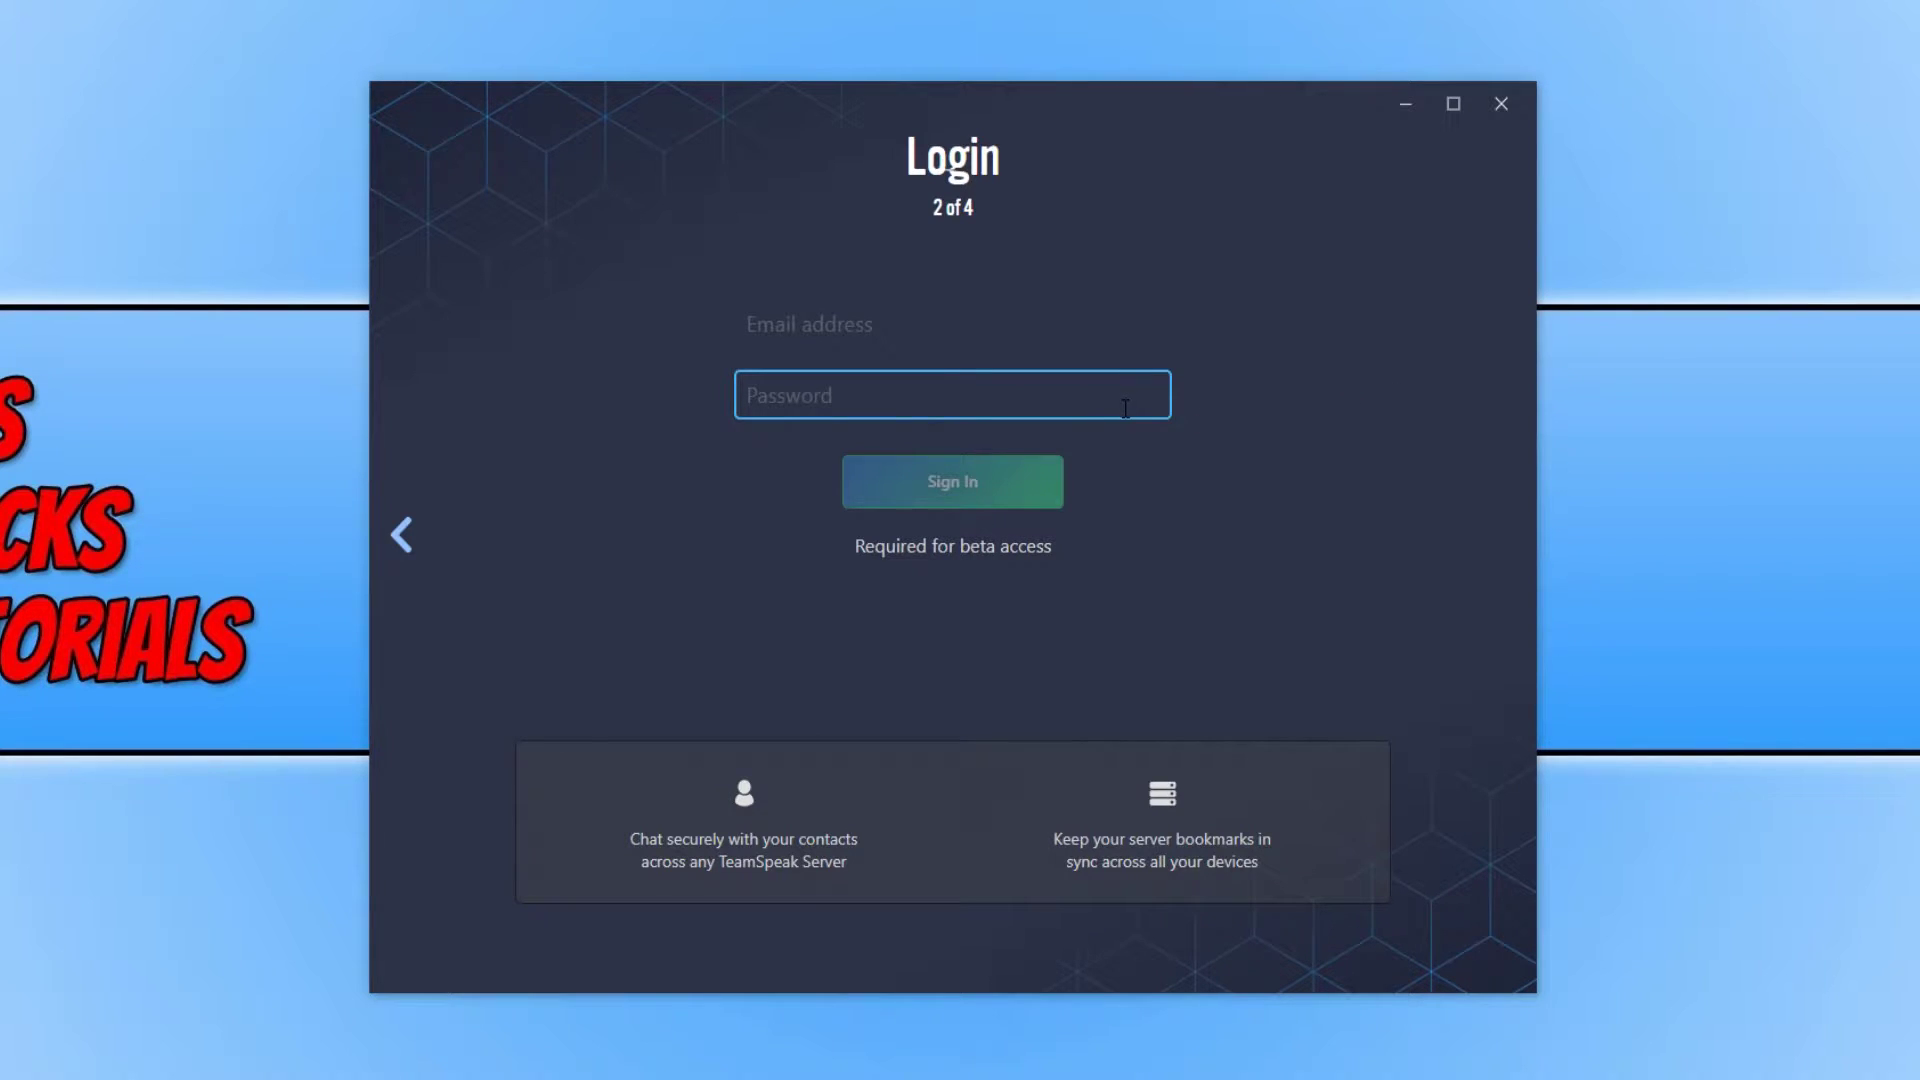
left_click(1166, 446)
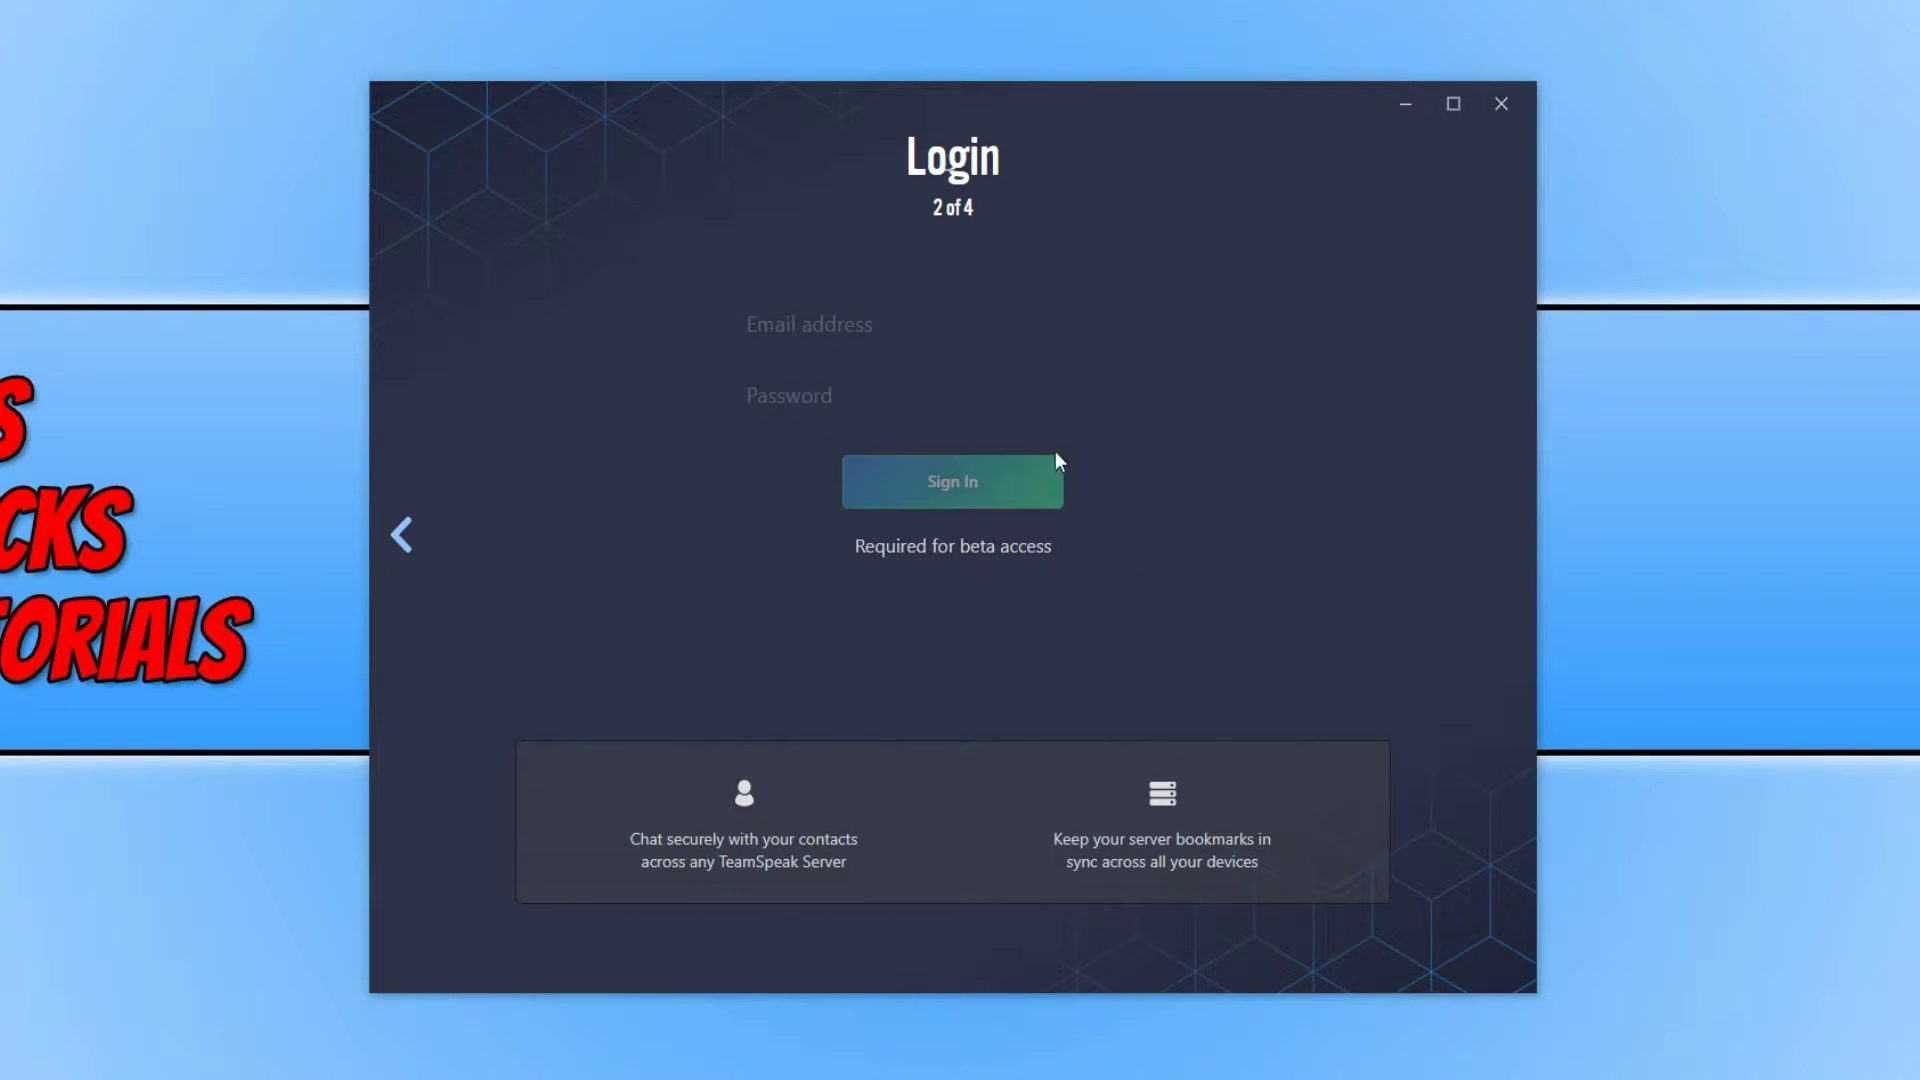
left_click(954, 330)
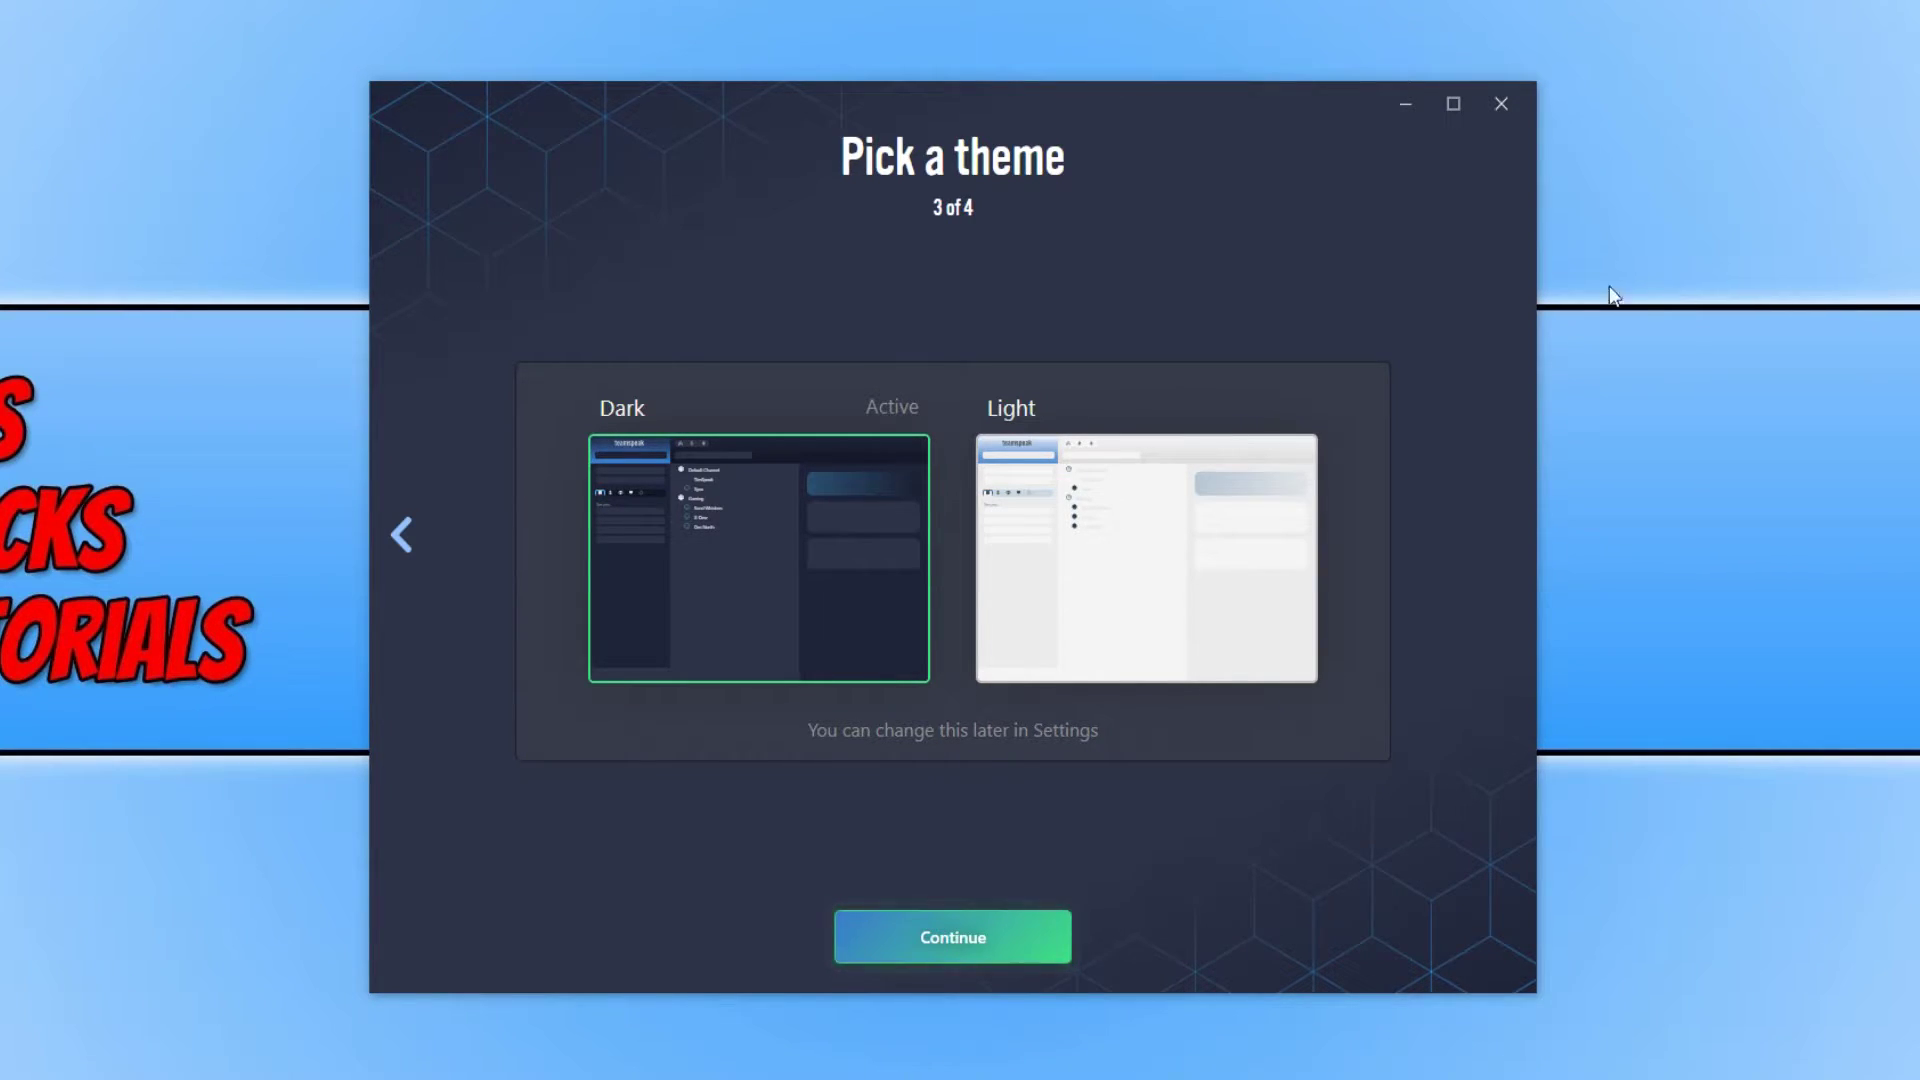
Choose the Dark theme and finish the setup.
left_click(1148, 601)
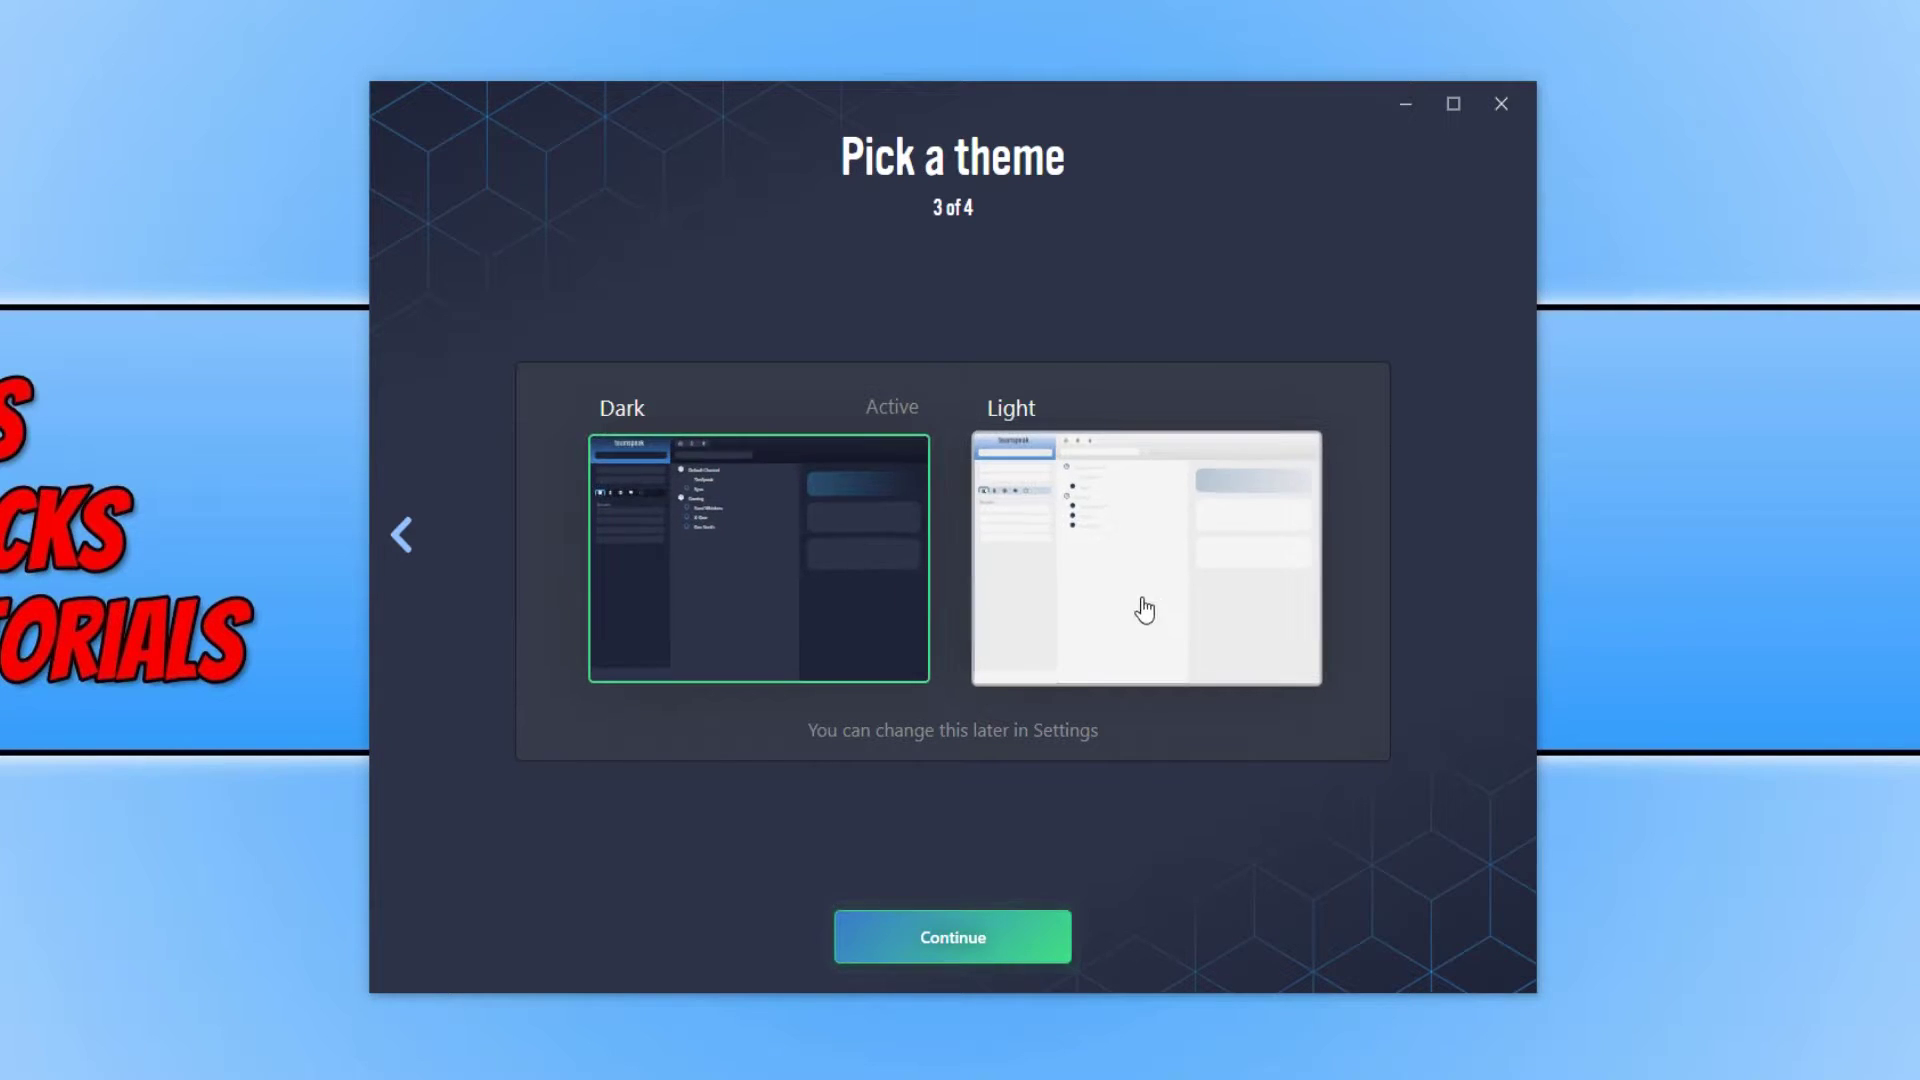
left_click(782, 566)
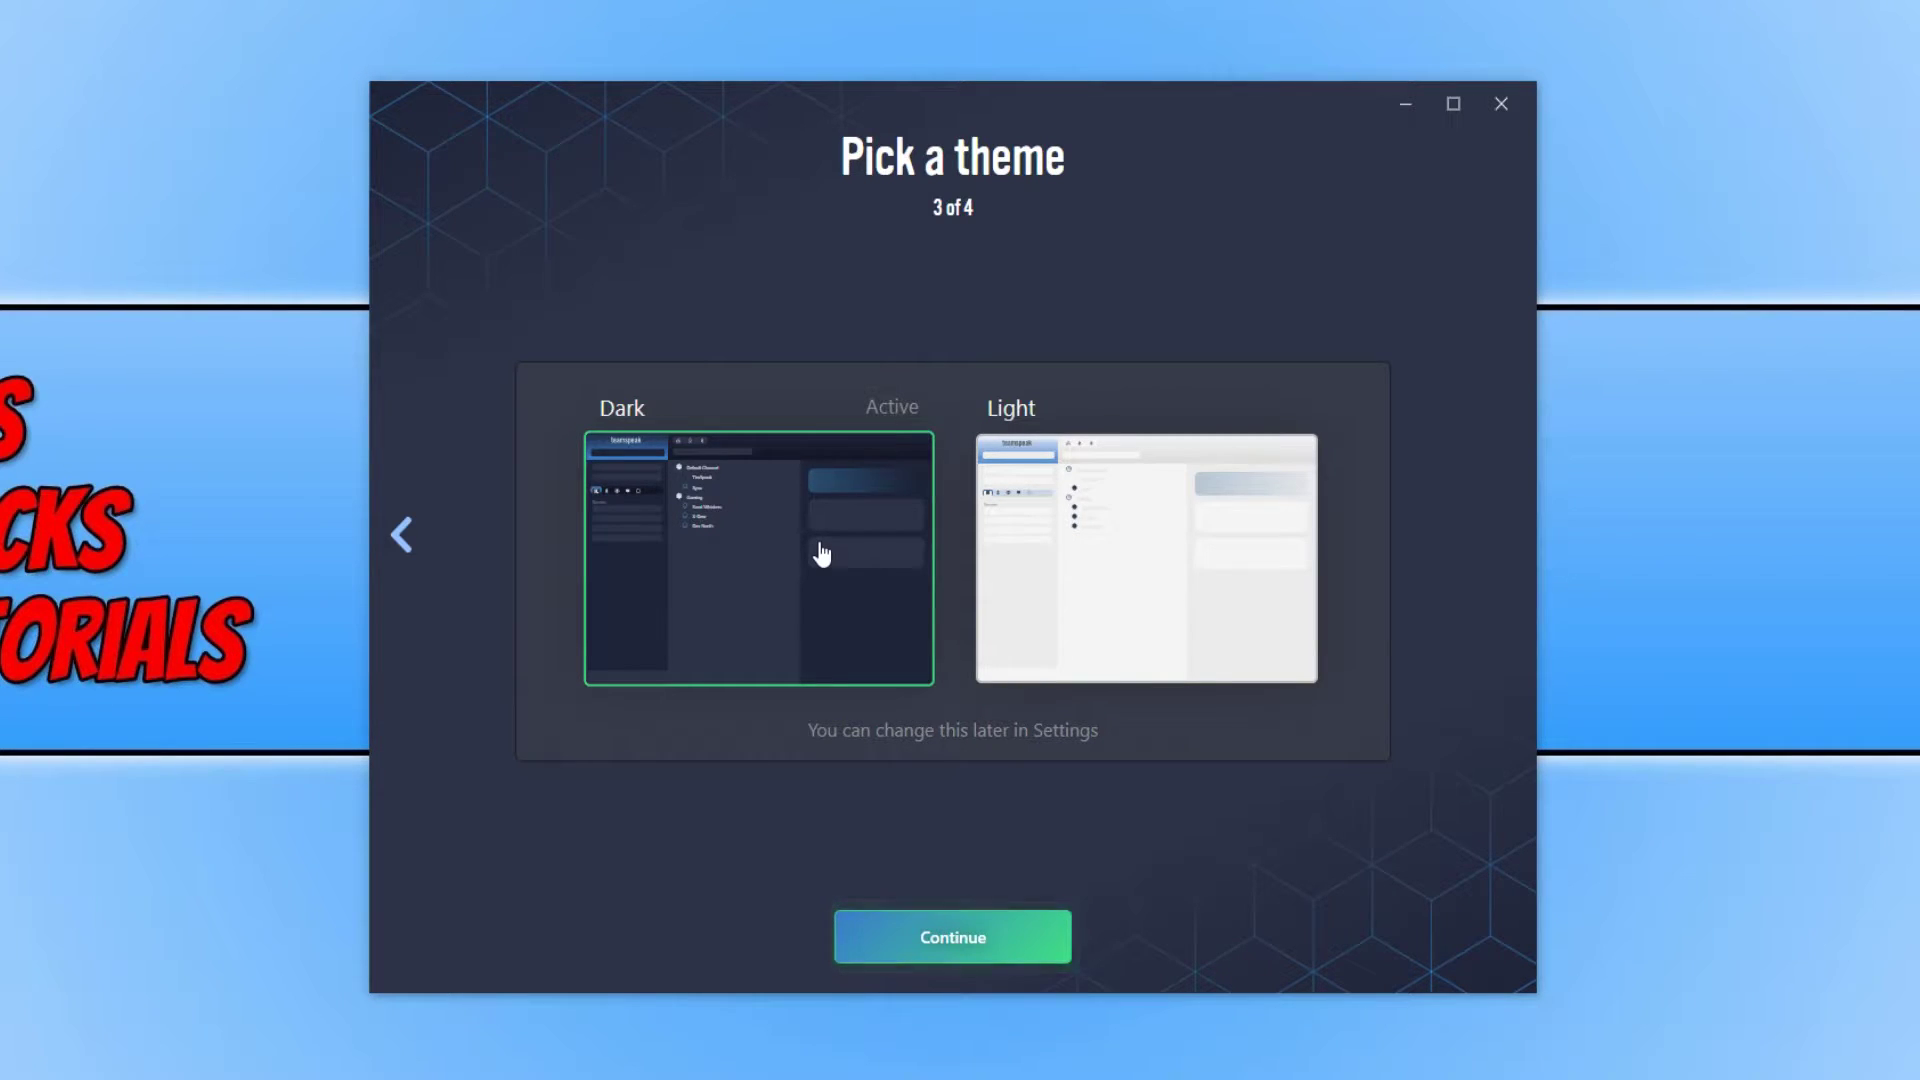
left_click(953, 944)
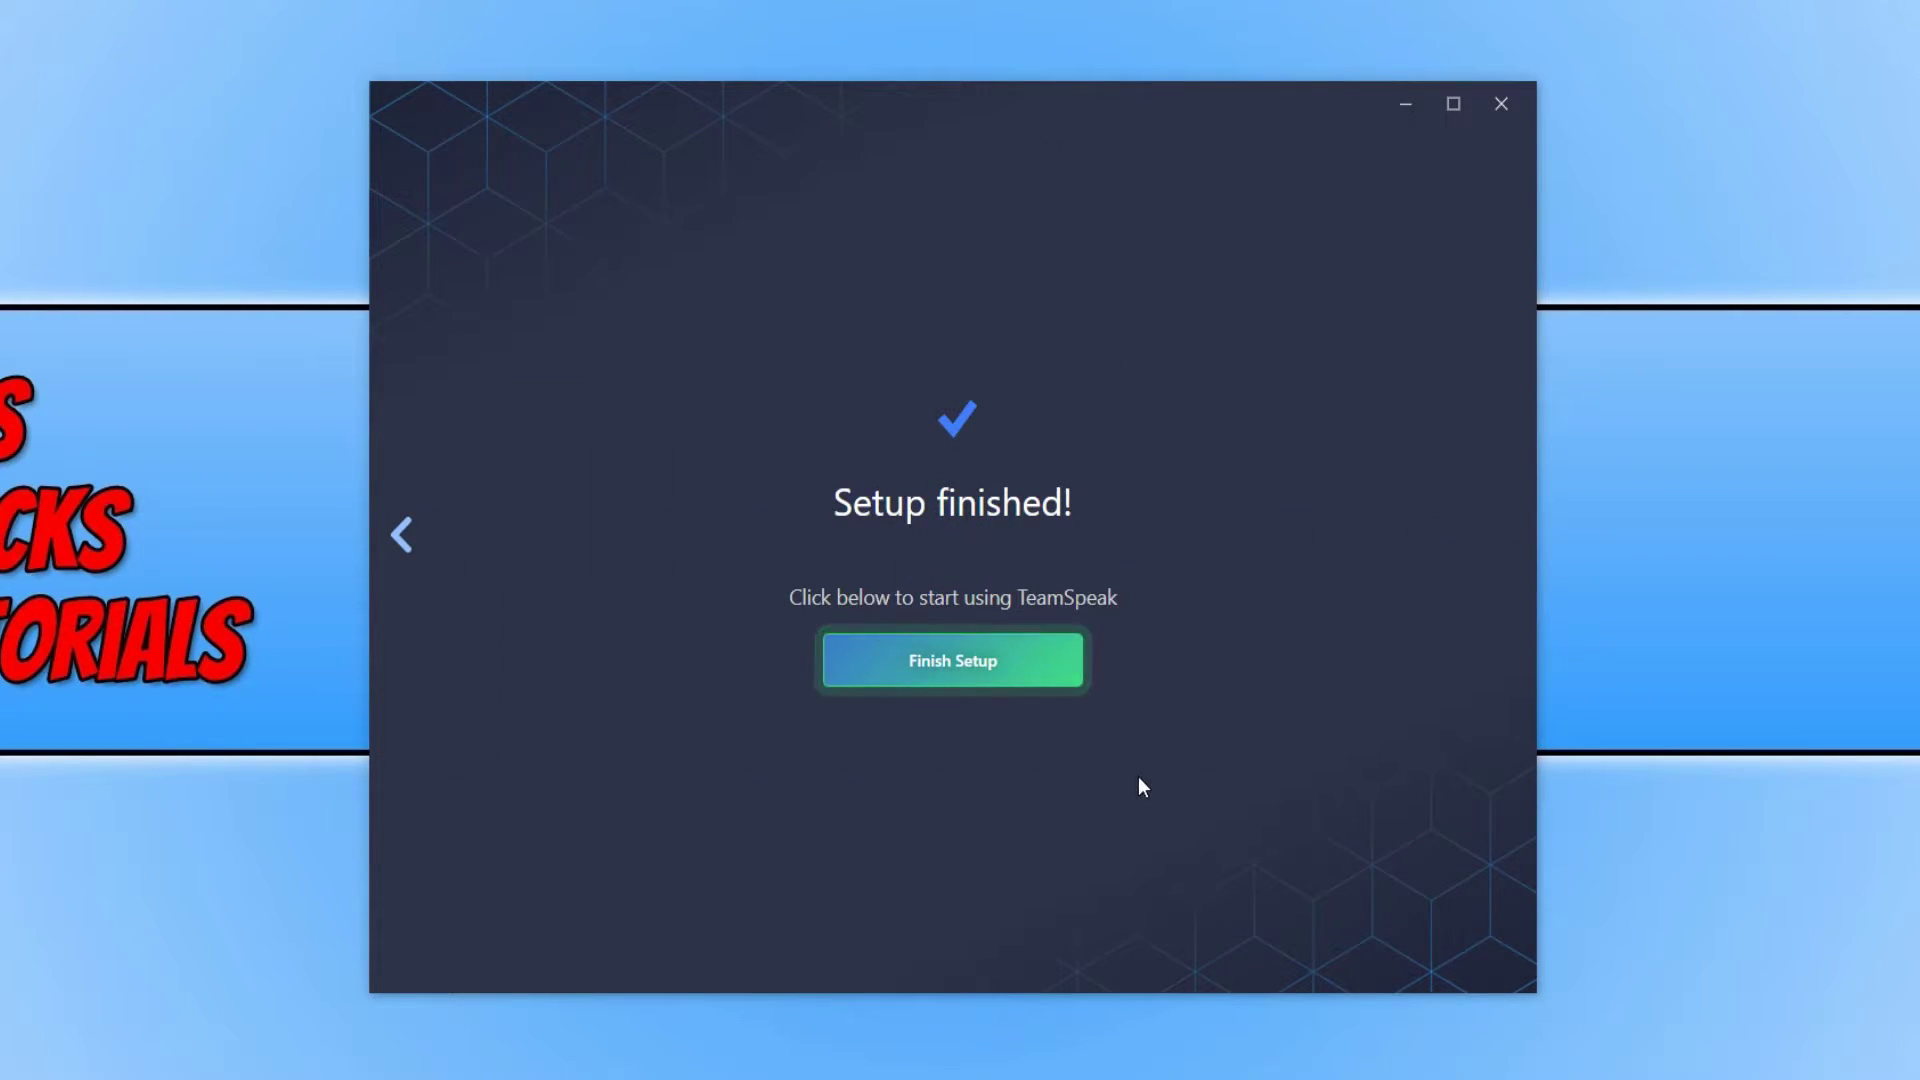
left_click(1027, 684)
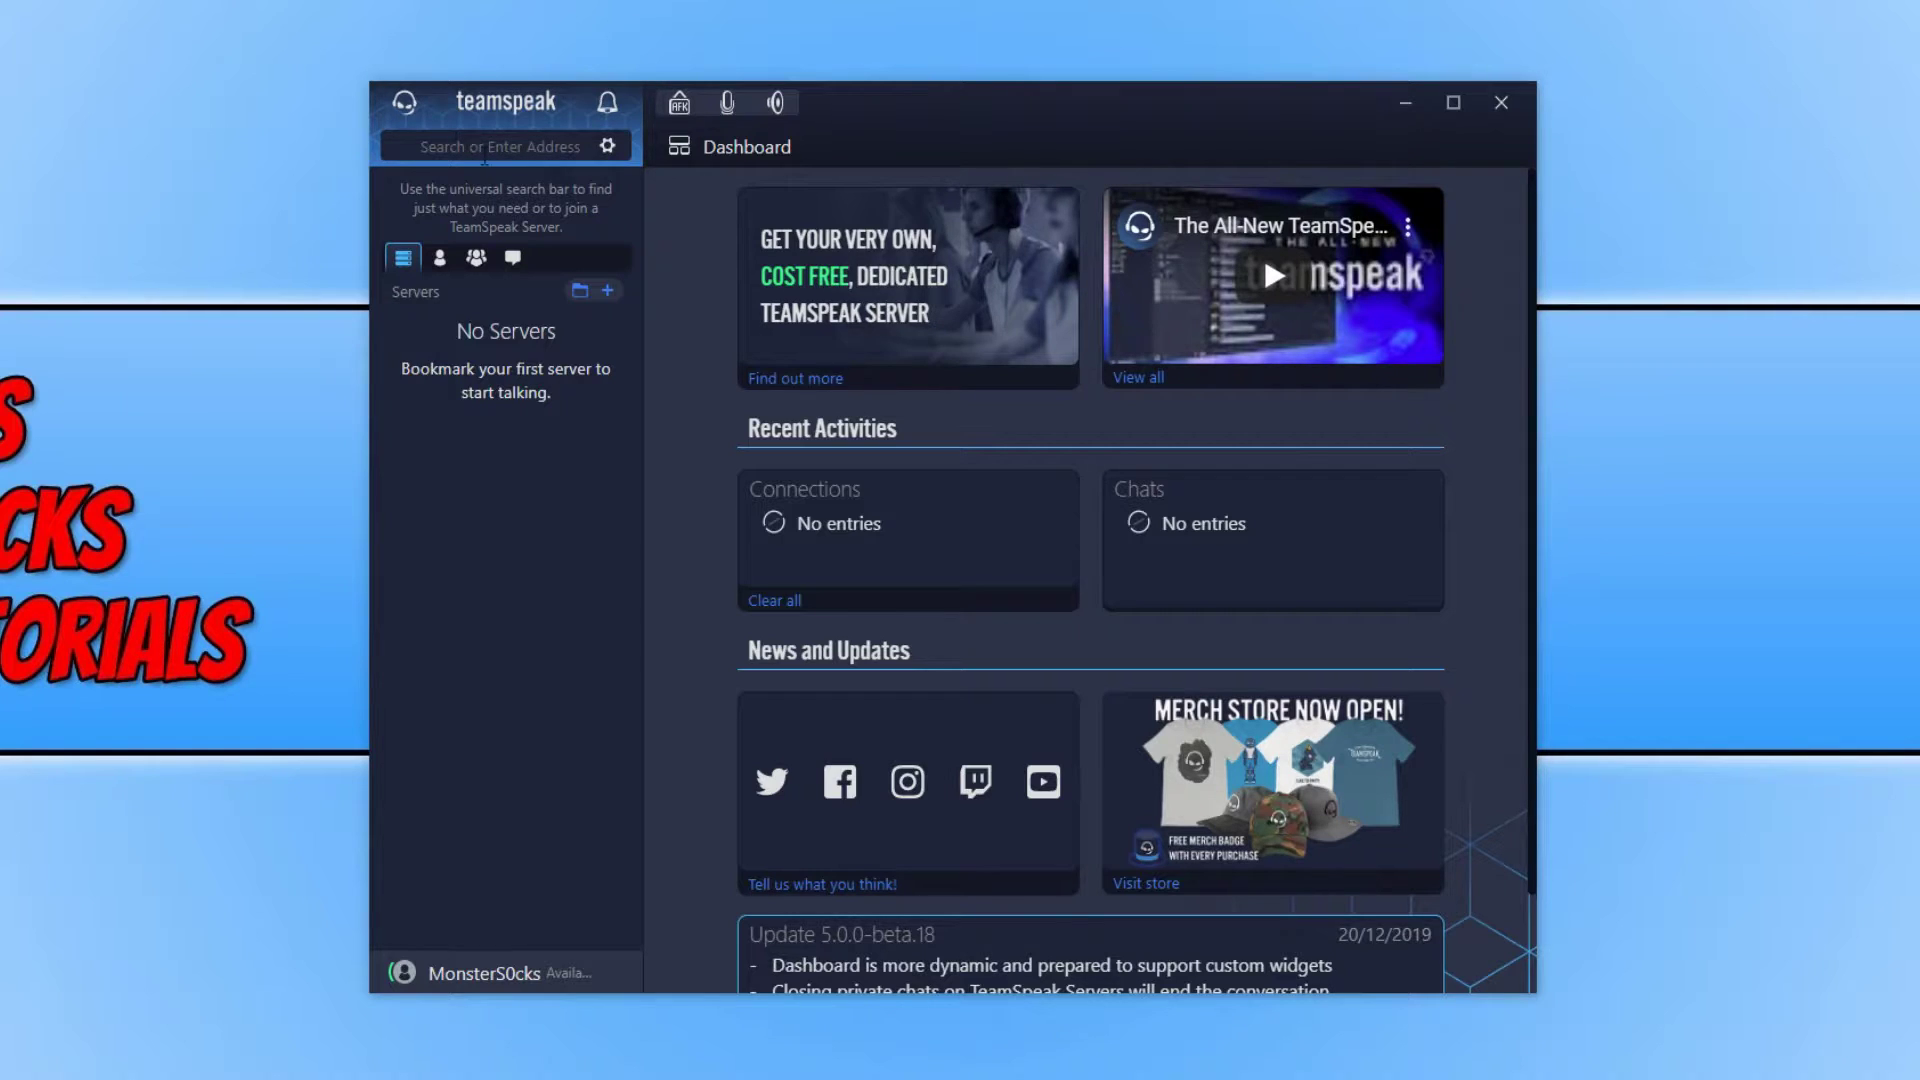
Open the account settings and start creating a new server.
left_click(487, 146)
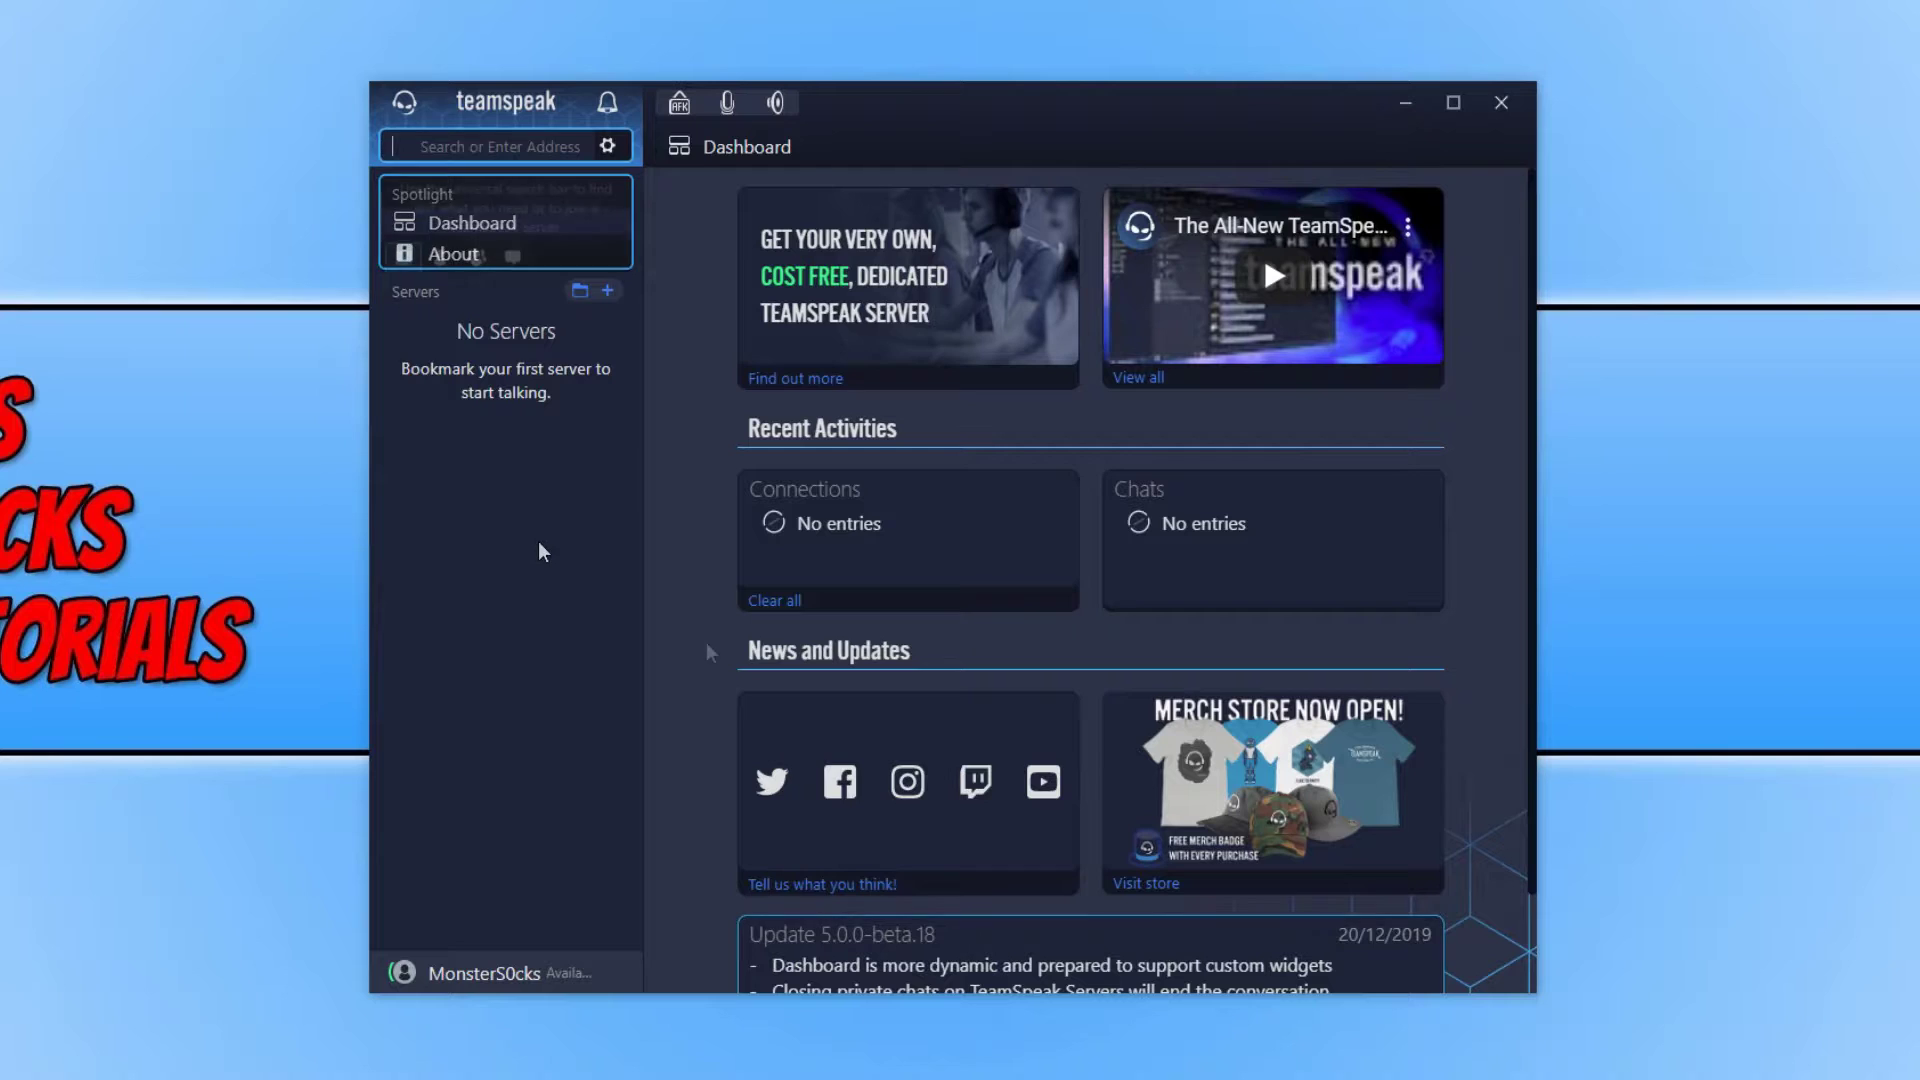
left_click(608, 148)
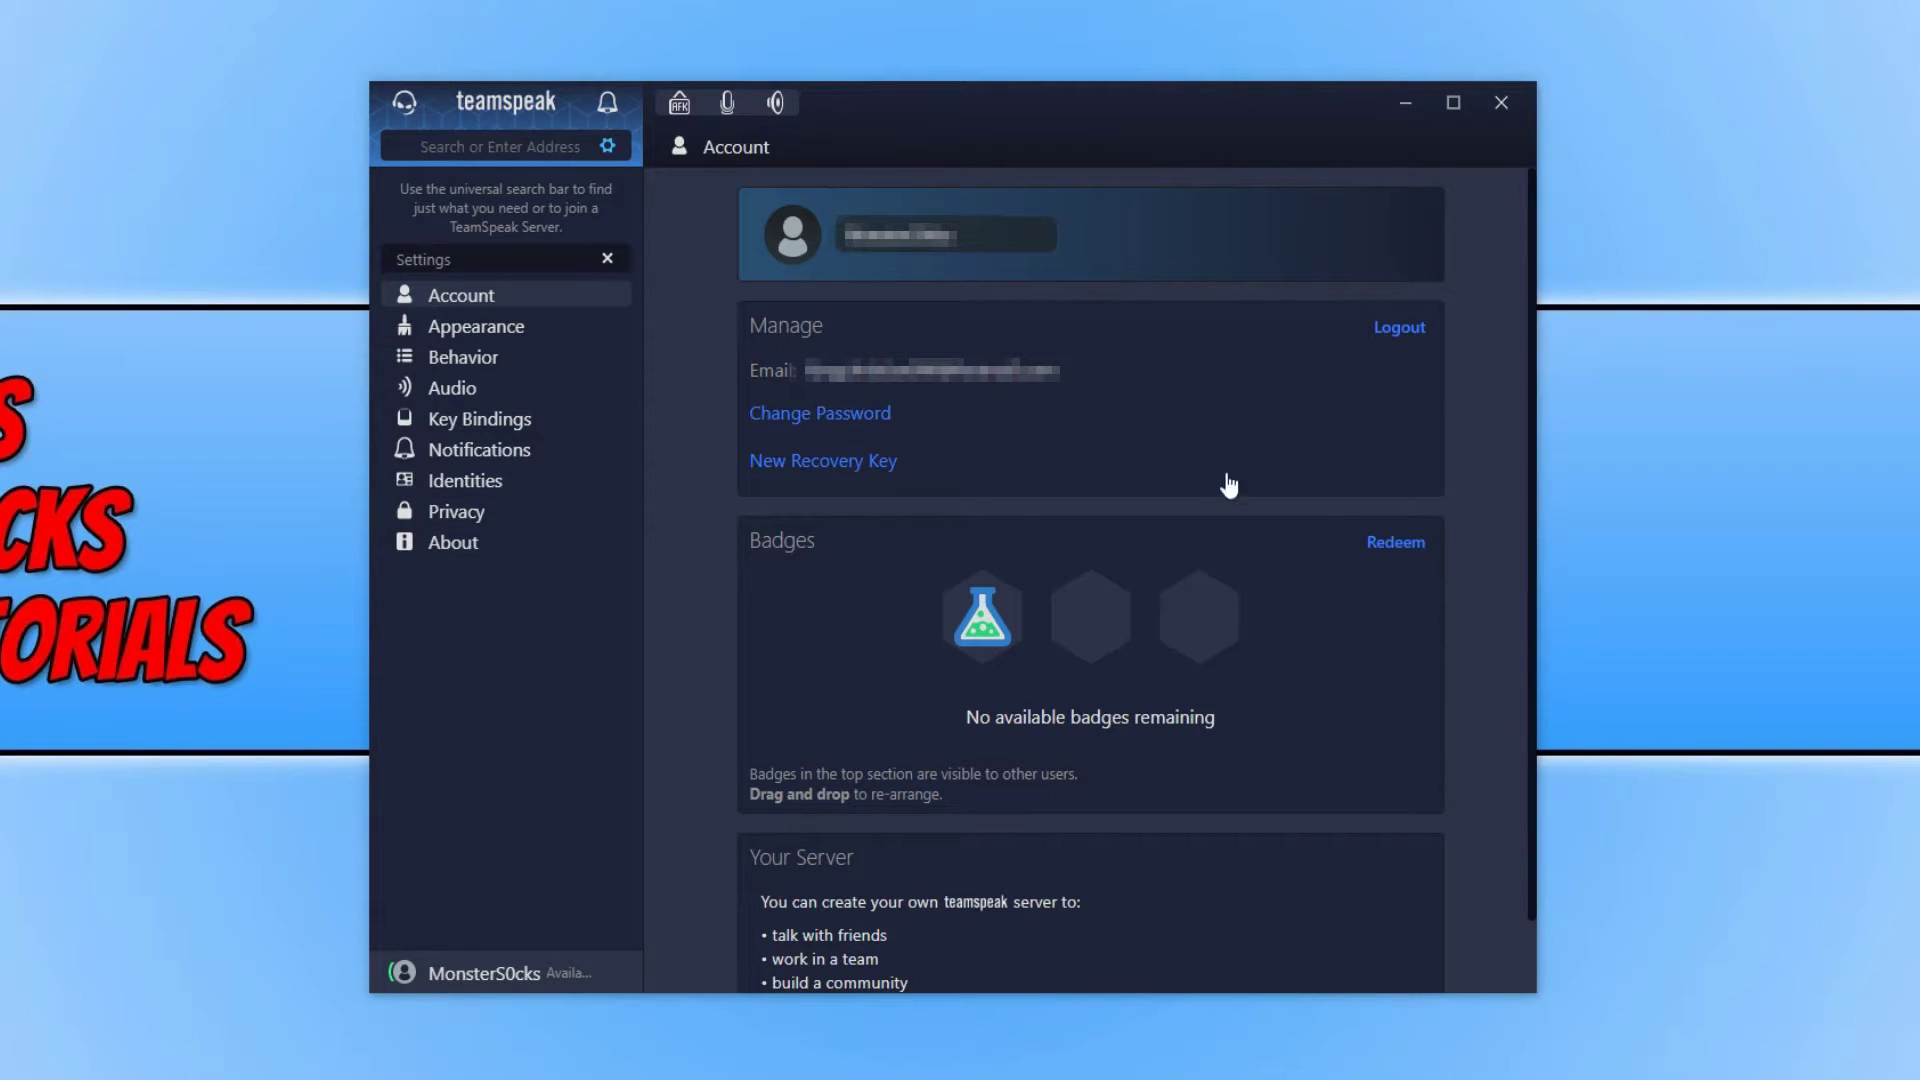
left_click(1006, 234)
key("Return")
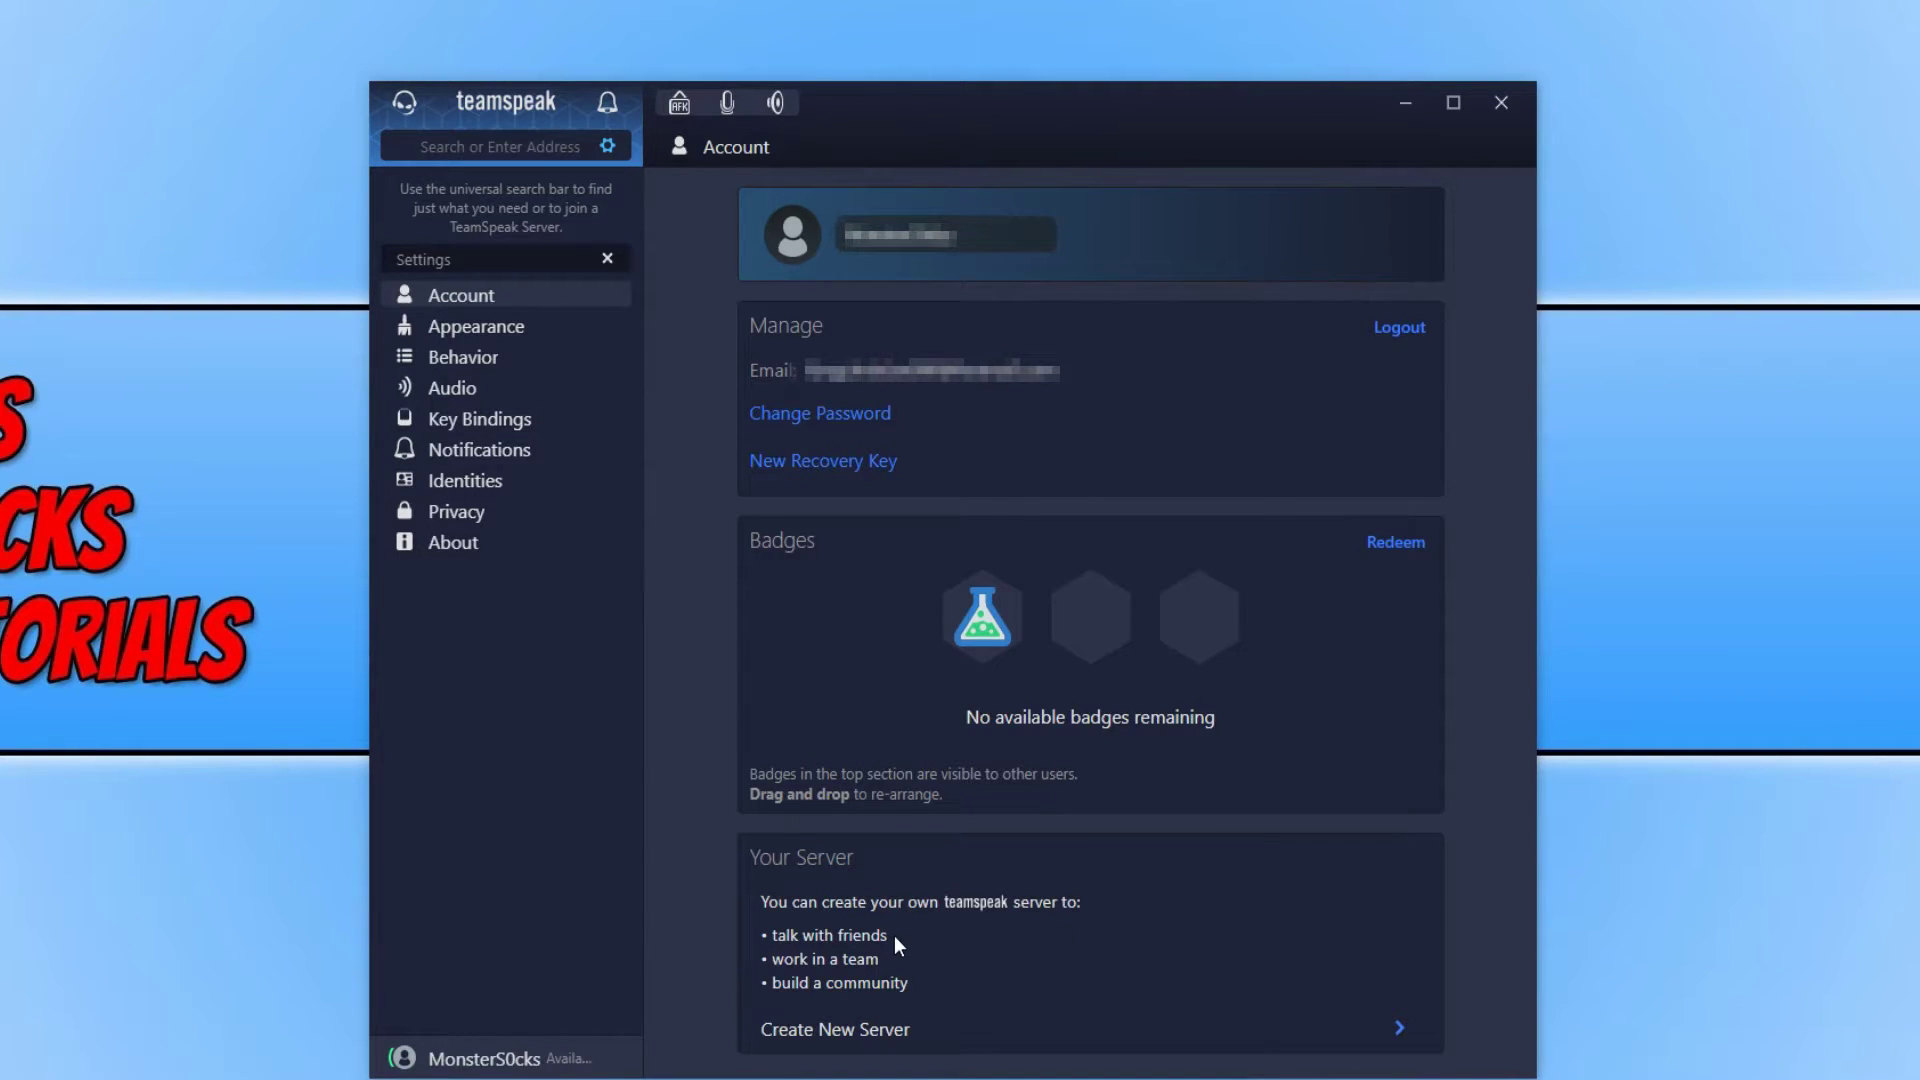
left_click(869, 1035)
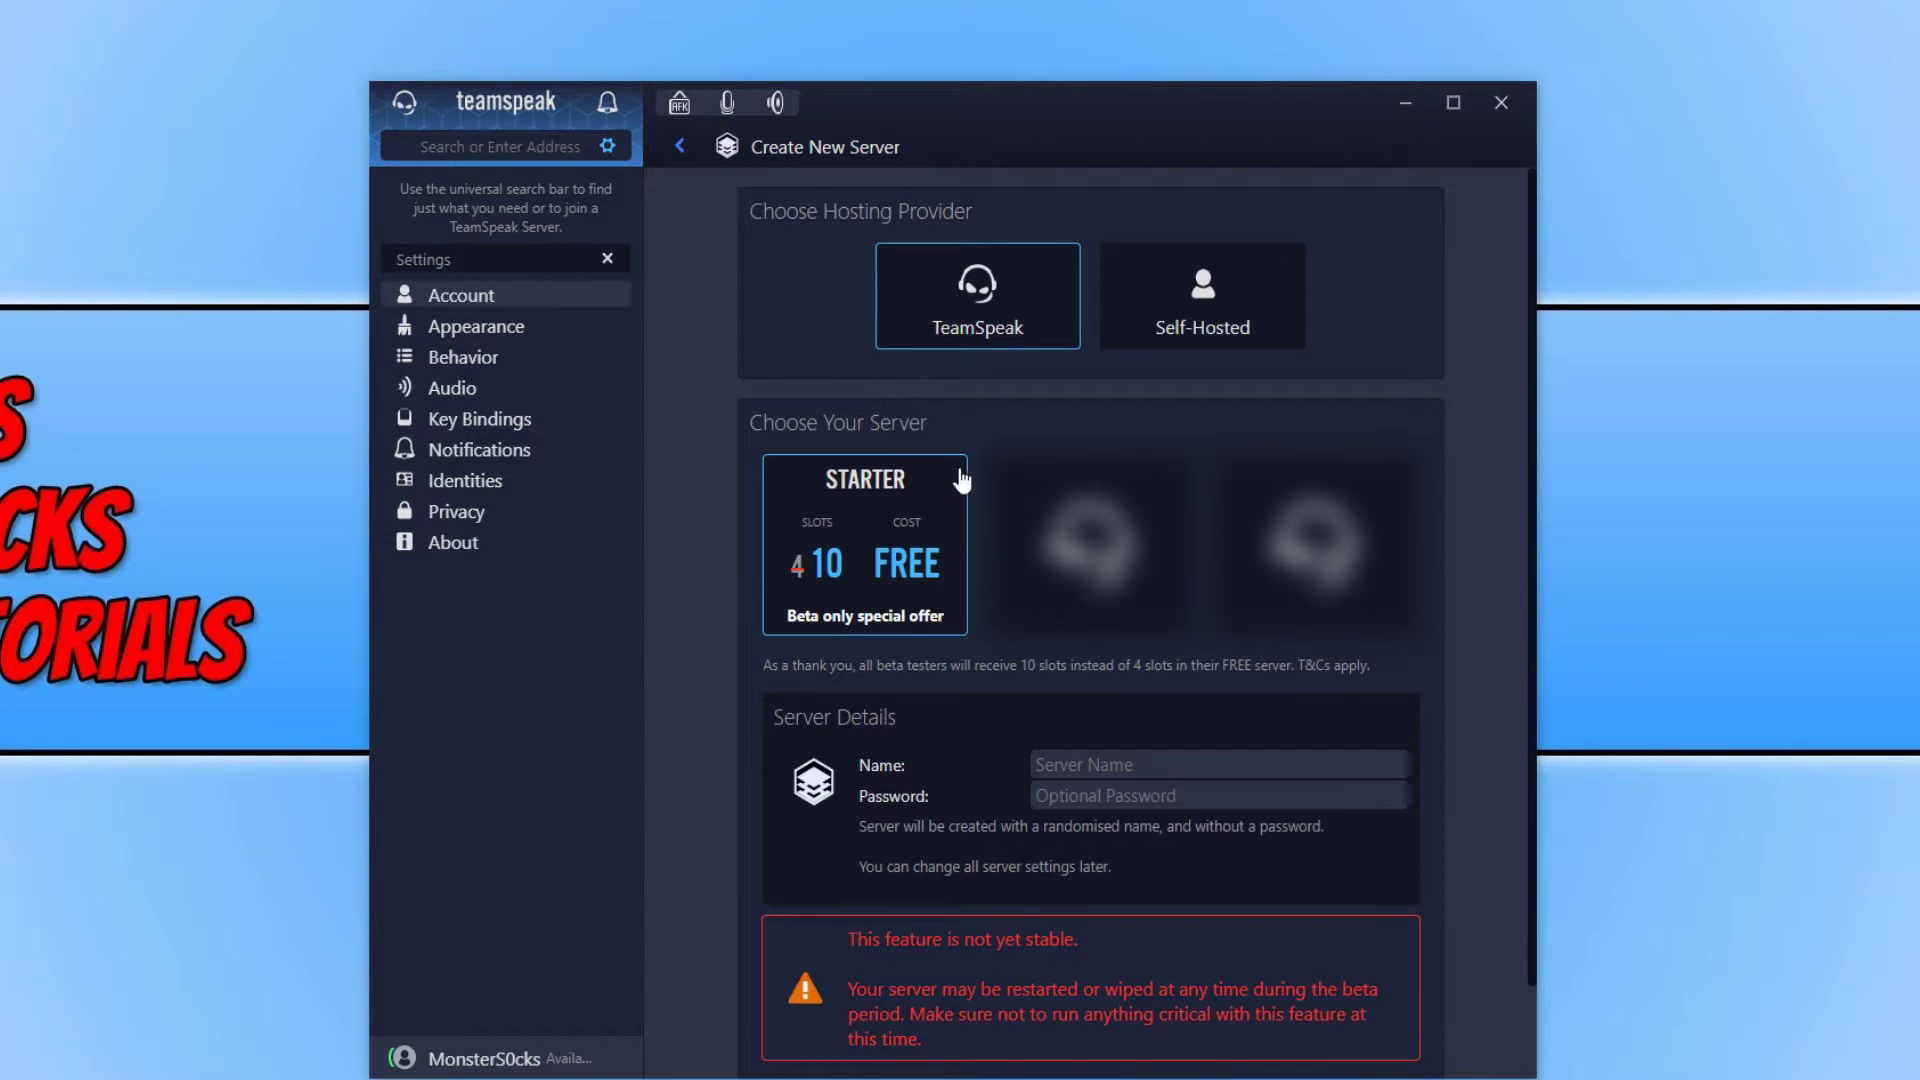
Create a free TeamSpeak-hosted Starter server named ComputerSluggish without a password.
left_click(1246, 330)
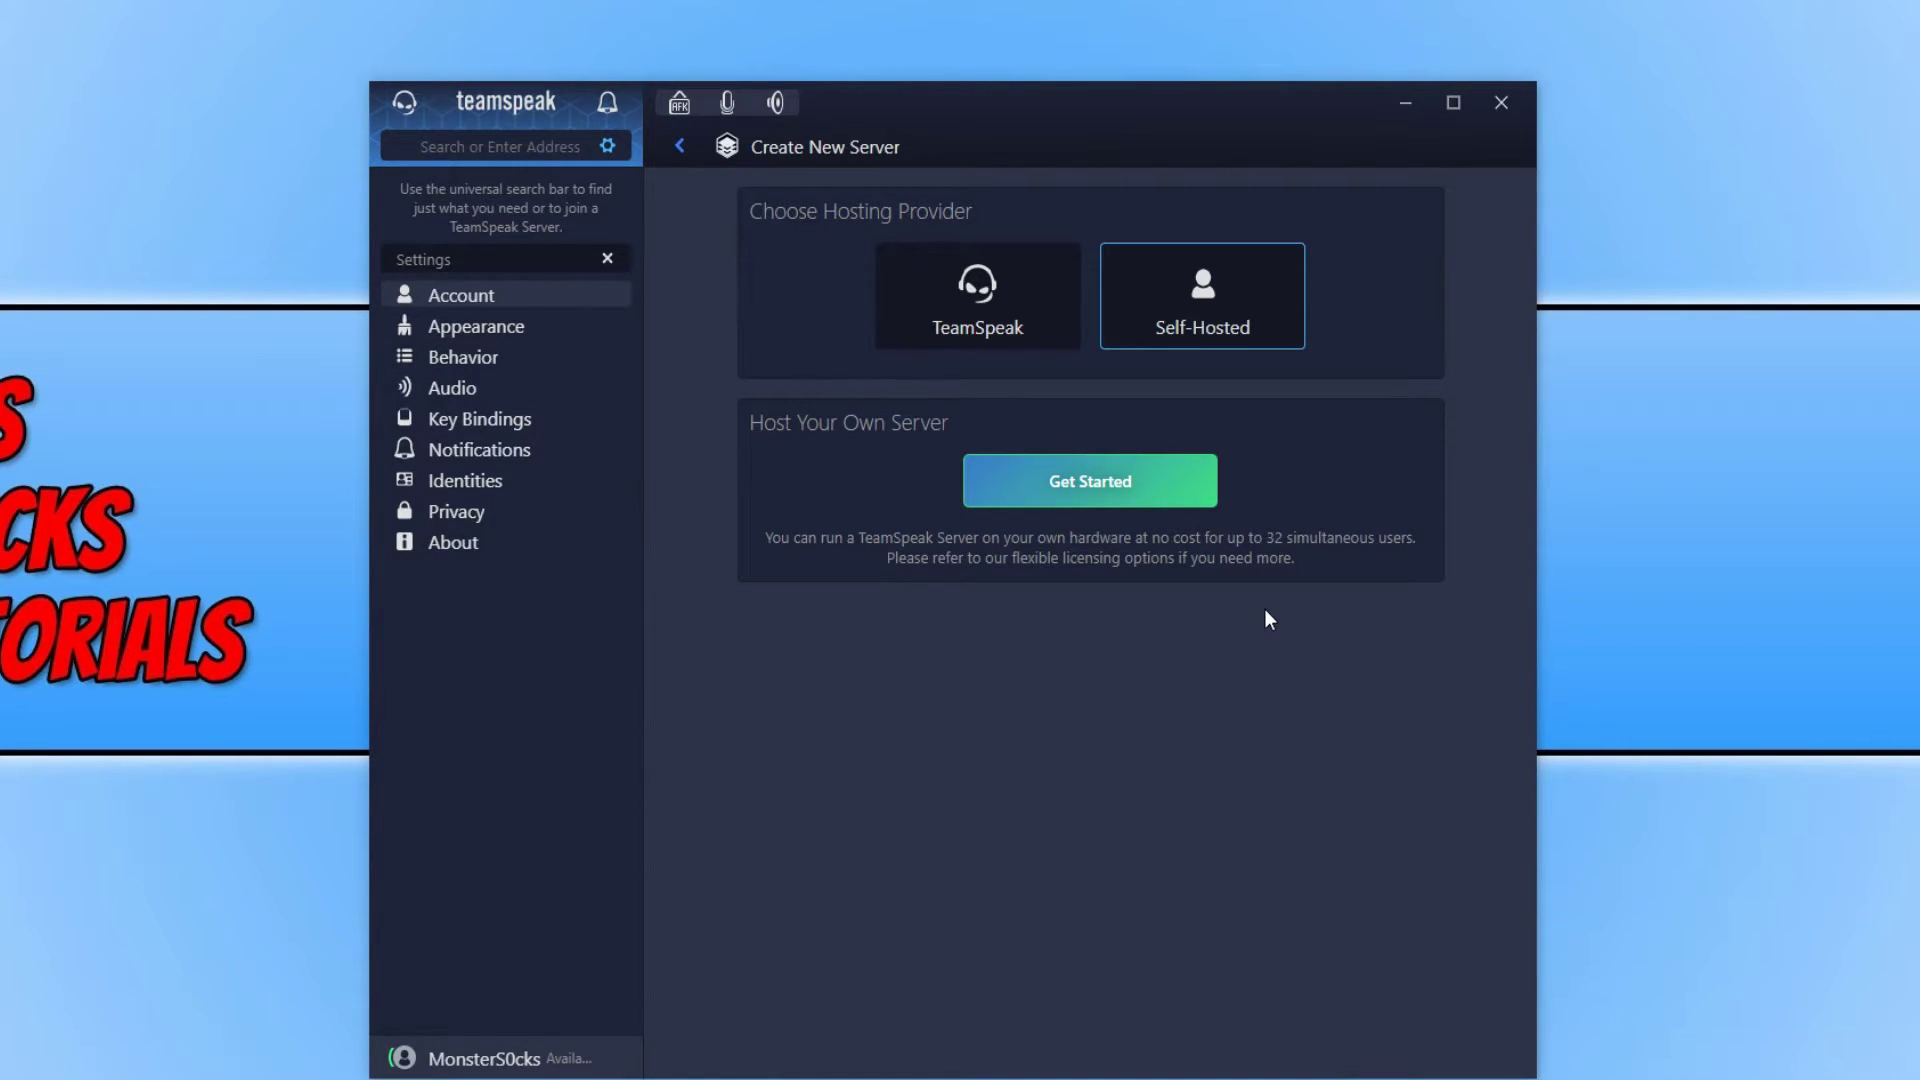
left_click(1043, 341)
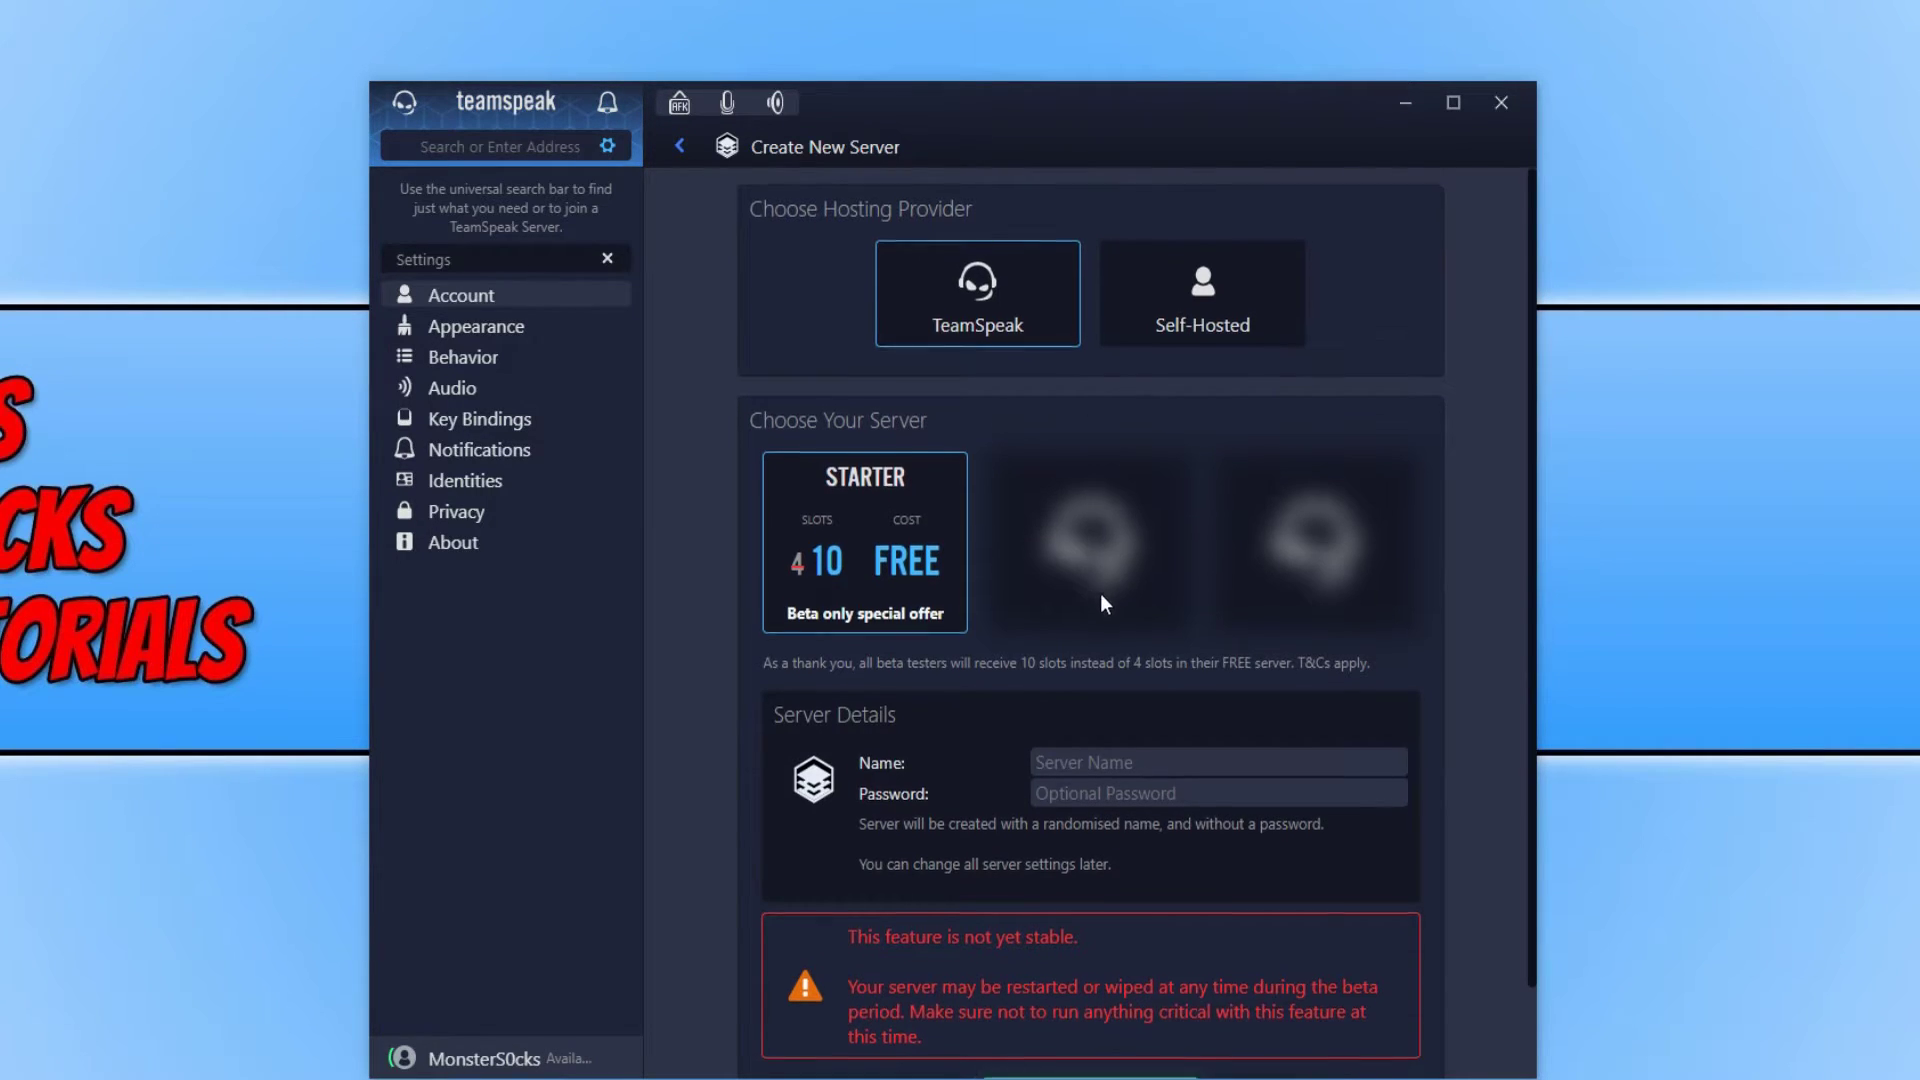
scroll(1100, 592, "down", 1)
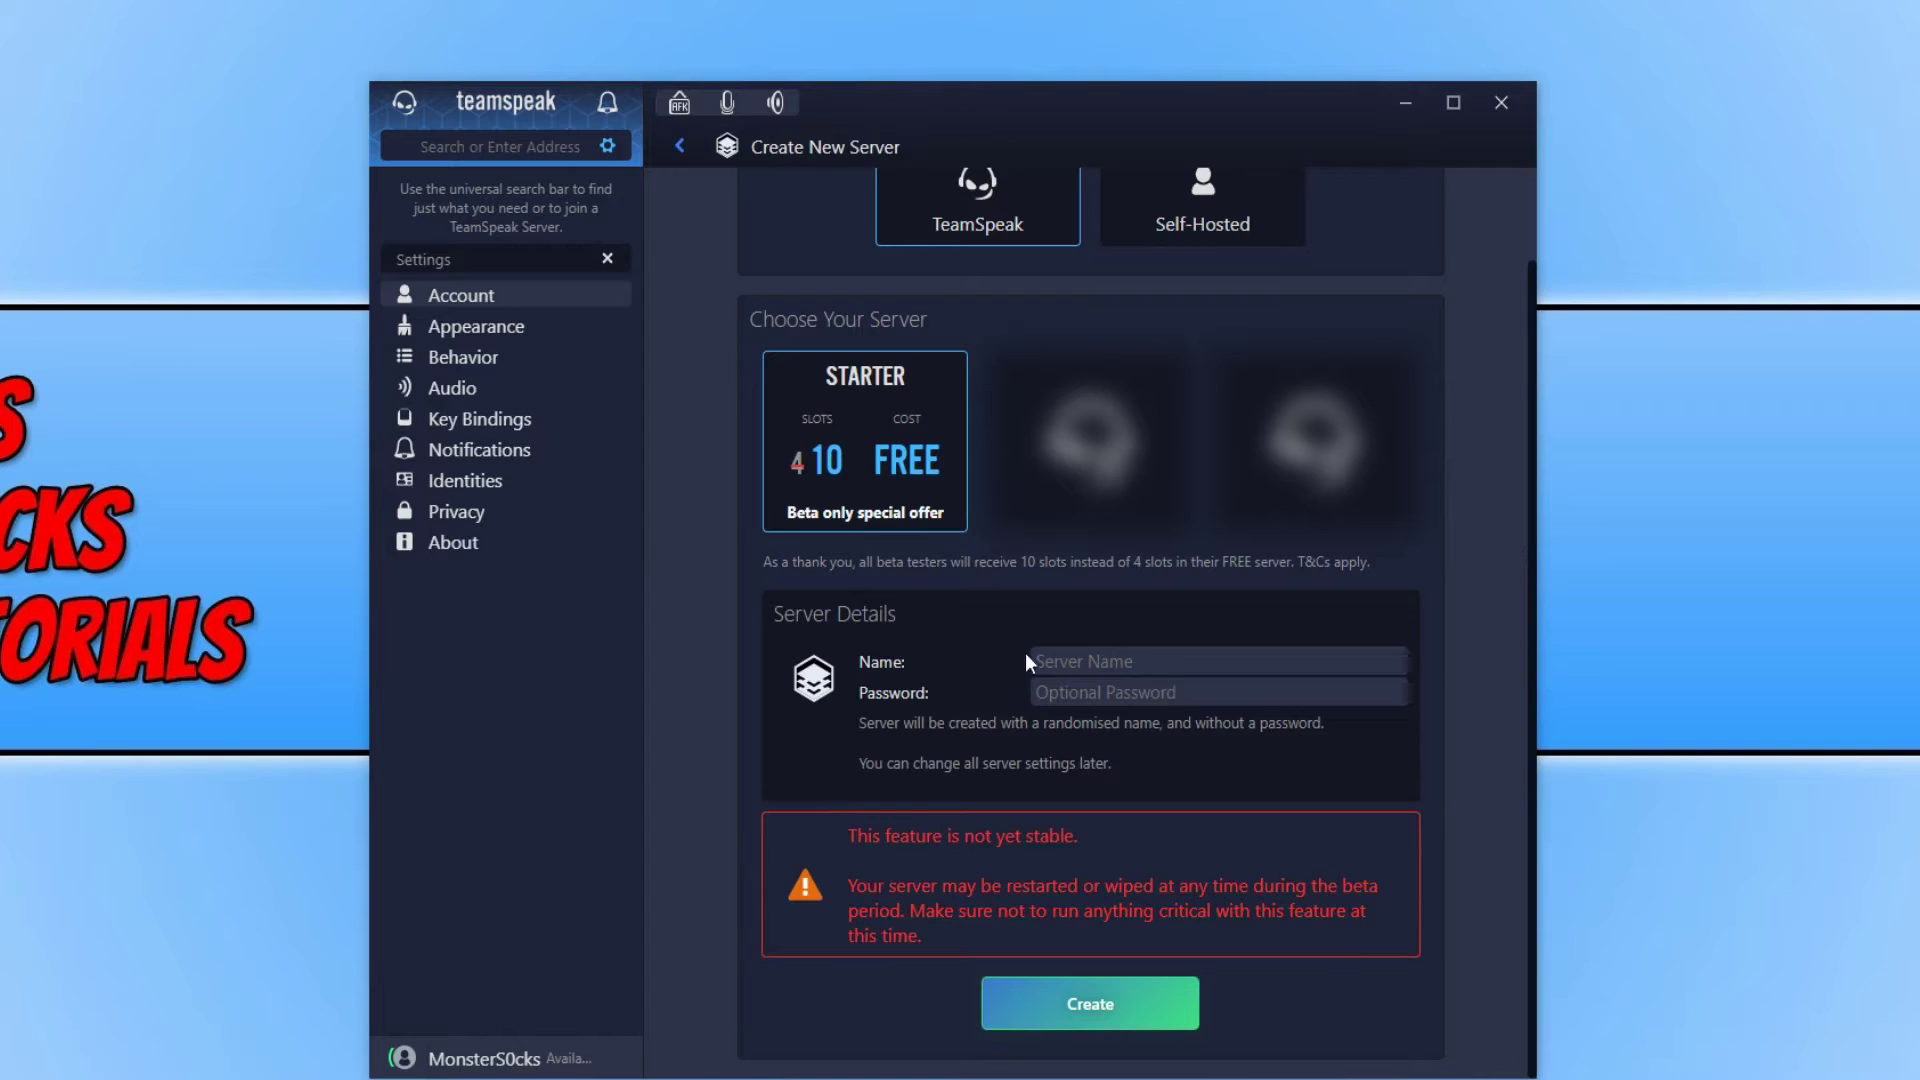
left_click(1100, 655)
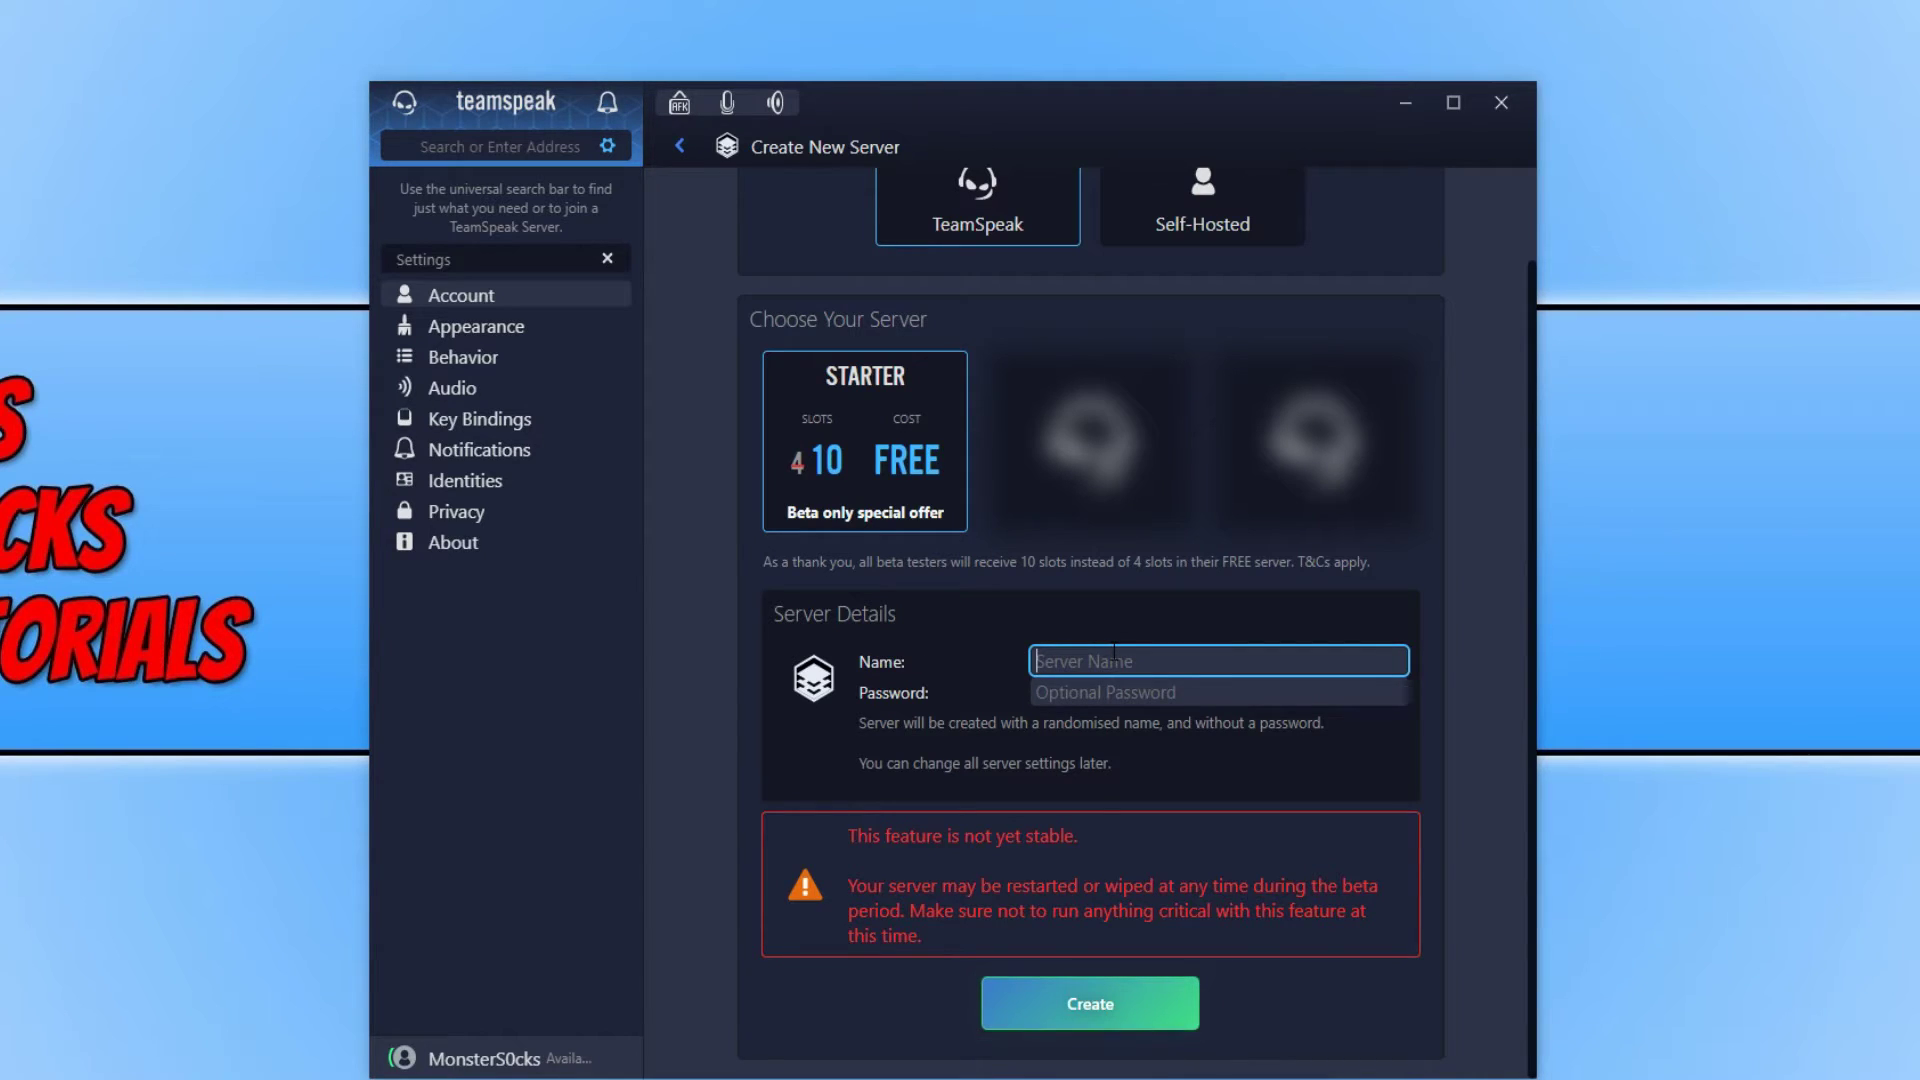
type("ComputerS")
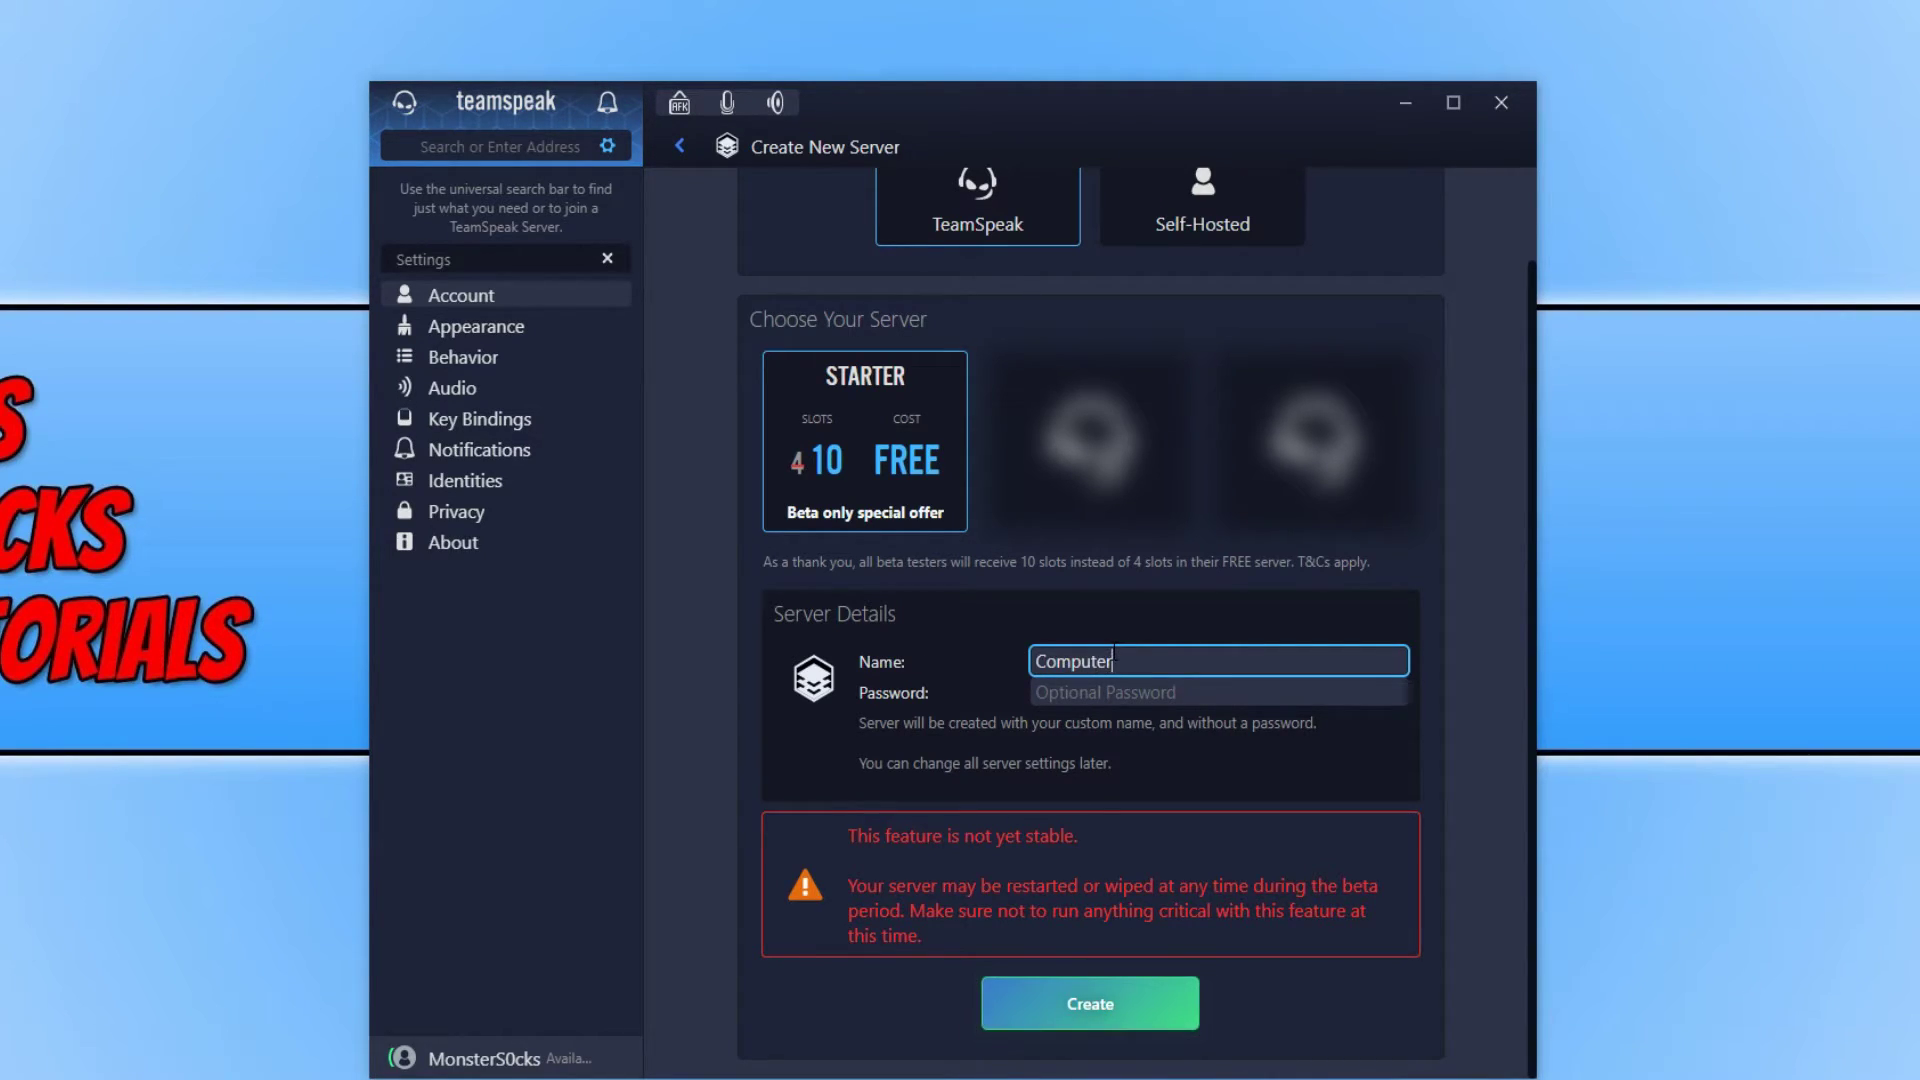
type("luggish")
left_click(1219, 694)
left_click(1077, 1019)
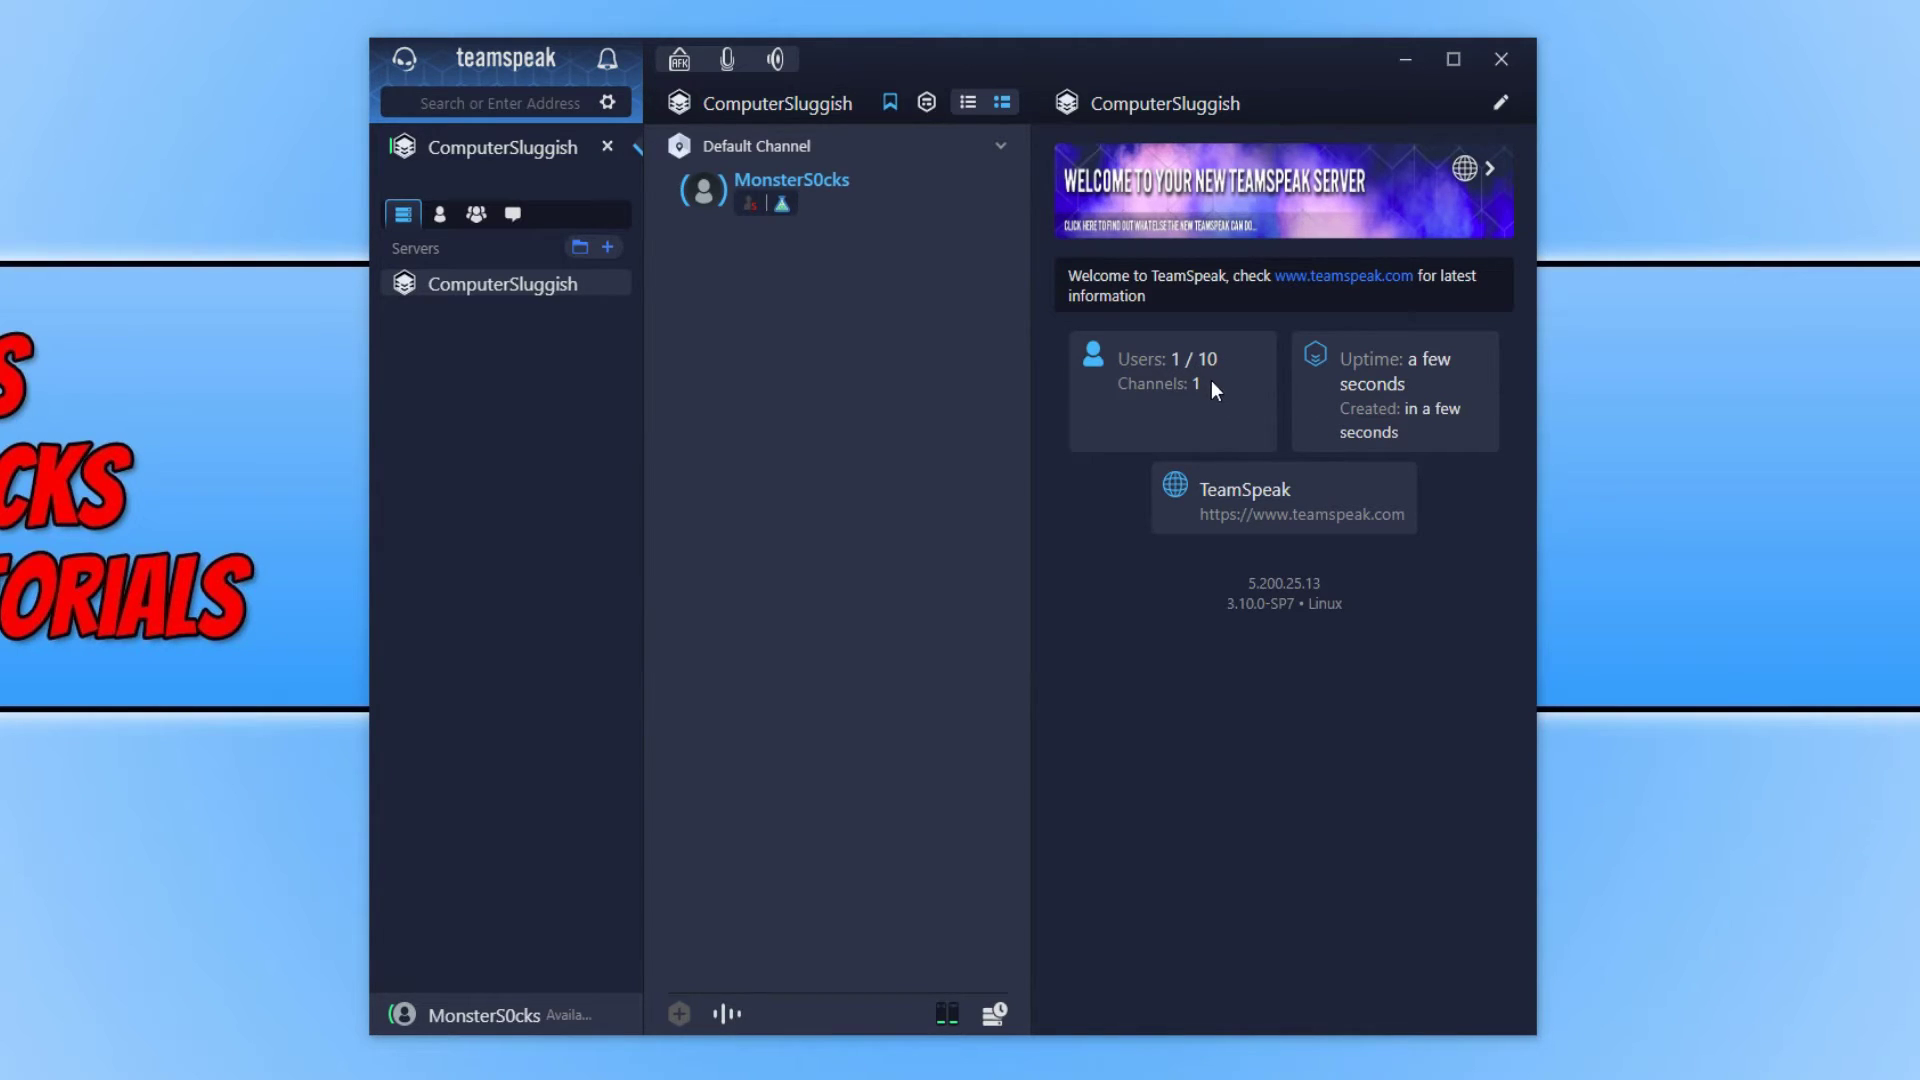
Examine the ComputerSluggish server's general and advanced settings and leave them without saving.
left_click(1499, 102)
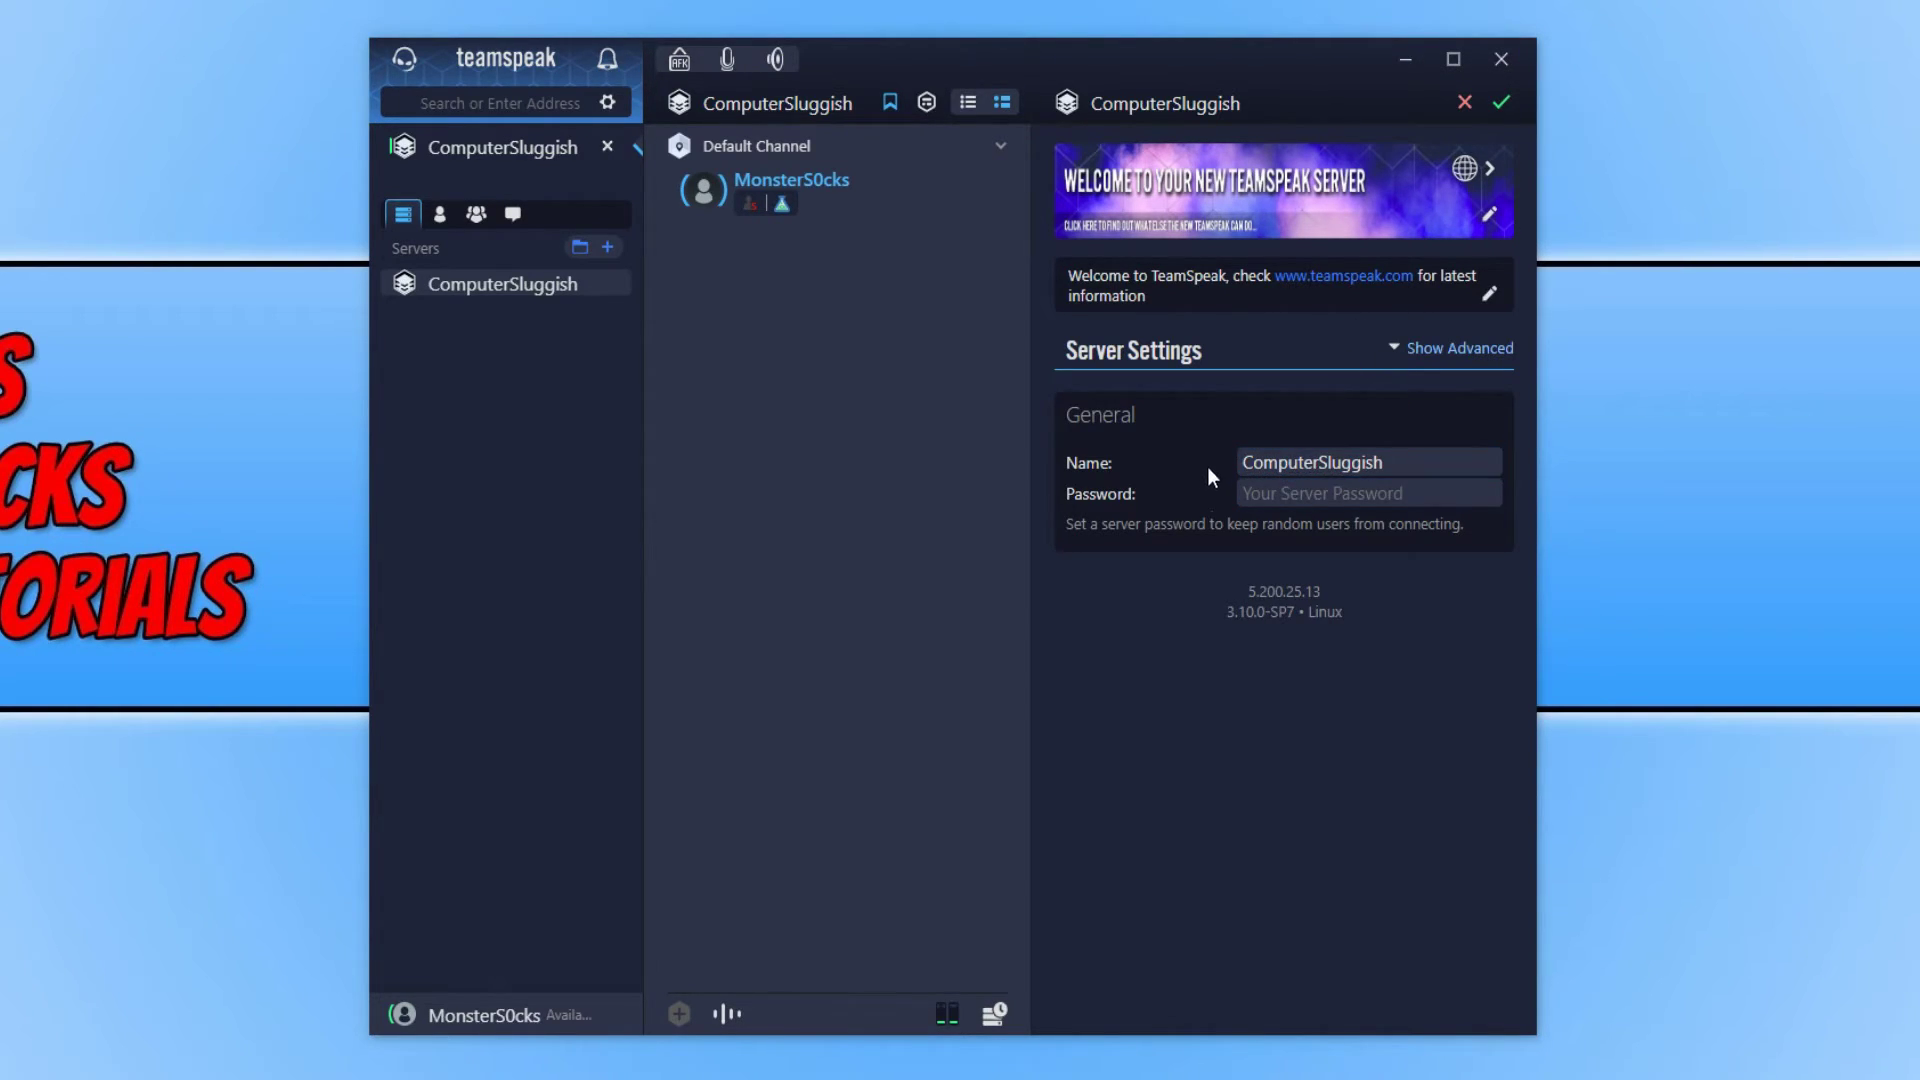
left_click(1467, 349)
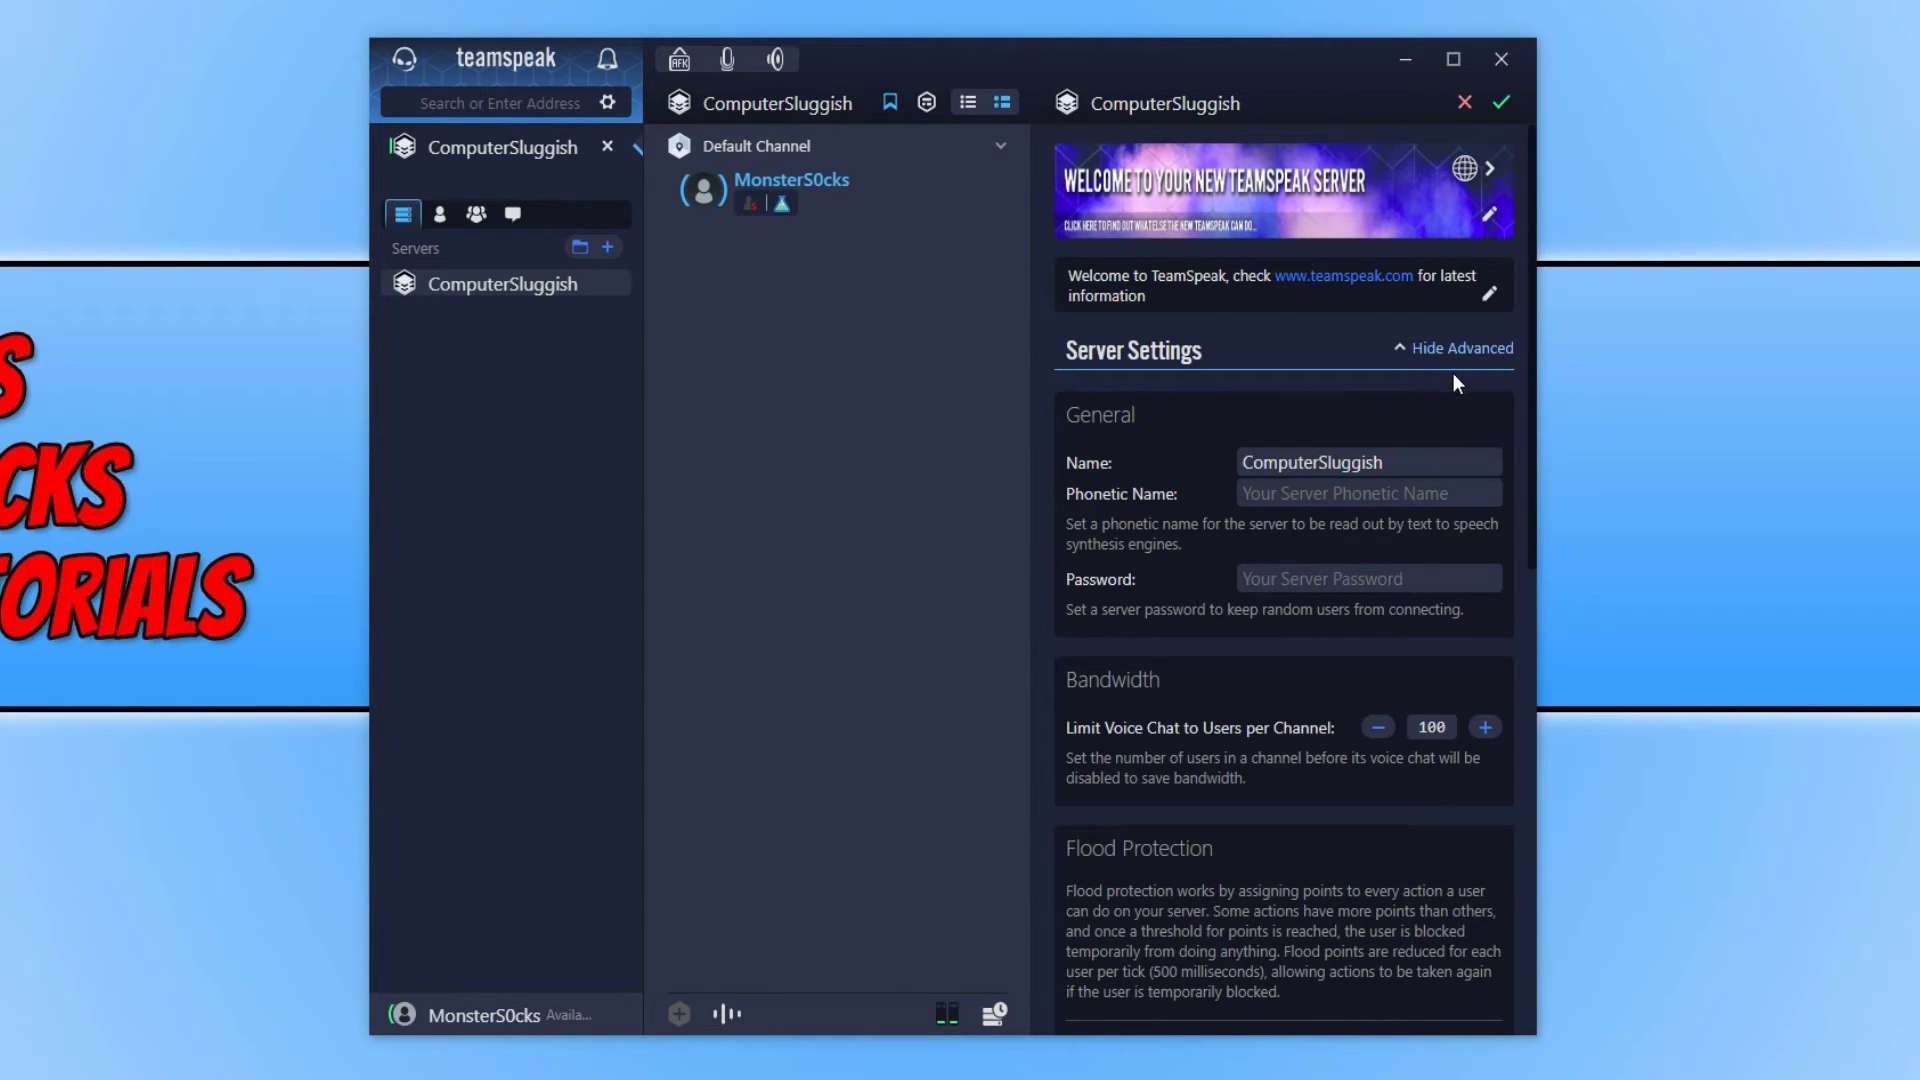
scroll(1445, 480, "down", 3)
scroll(1436, 506, "down", 9)
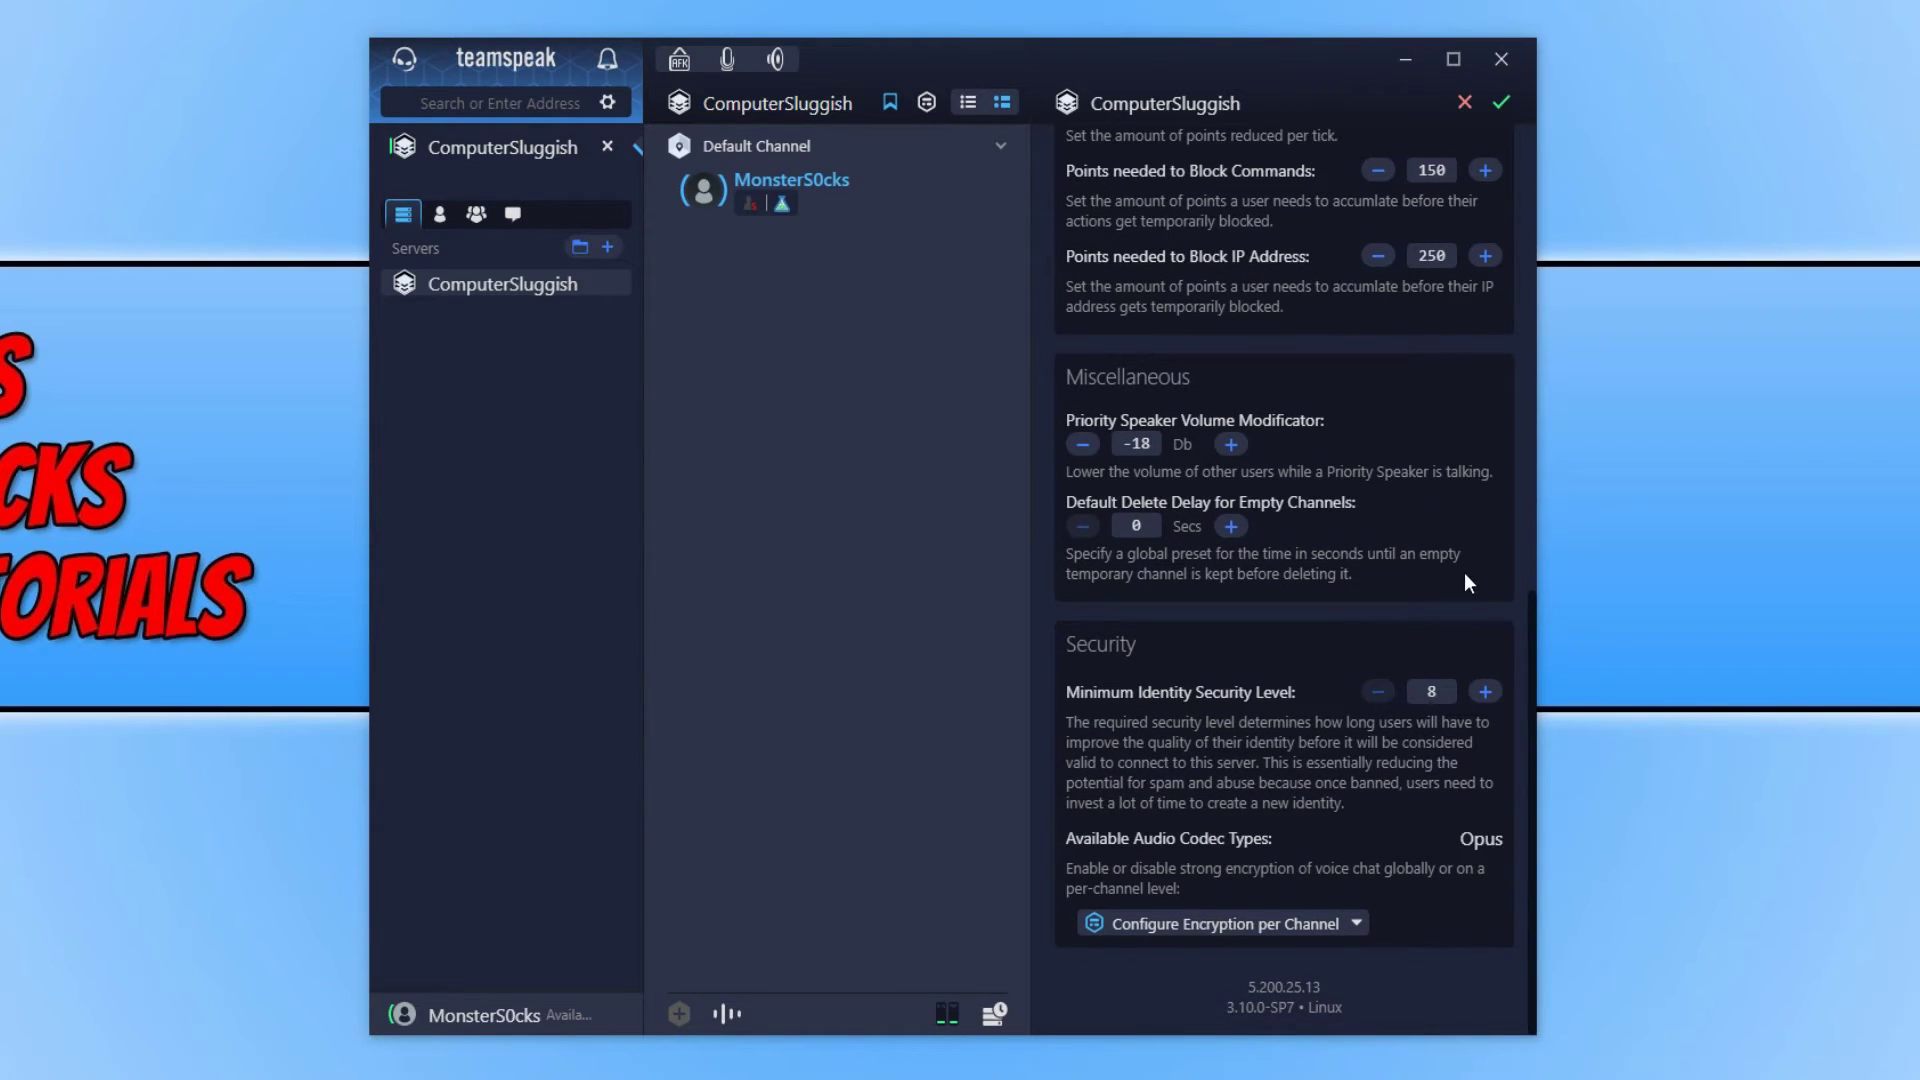
left_click_drag(1530, 620, 1525, 101)
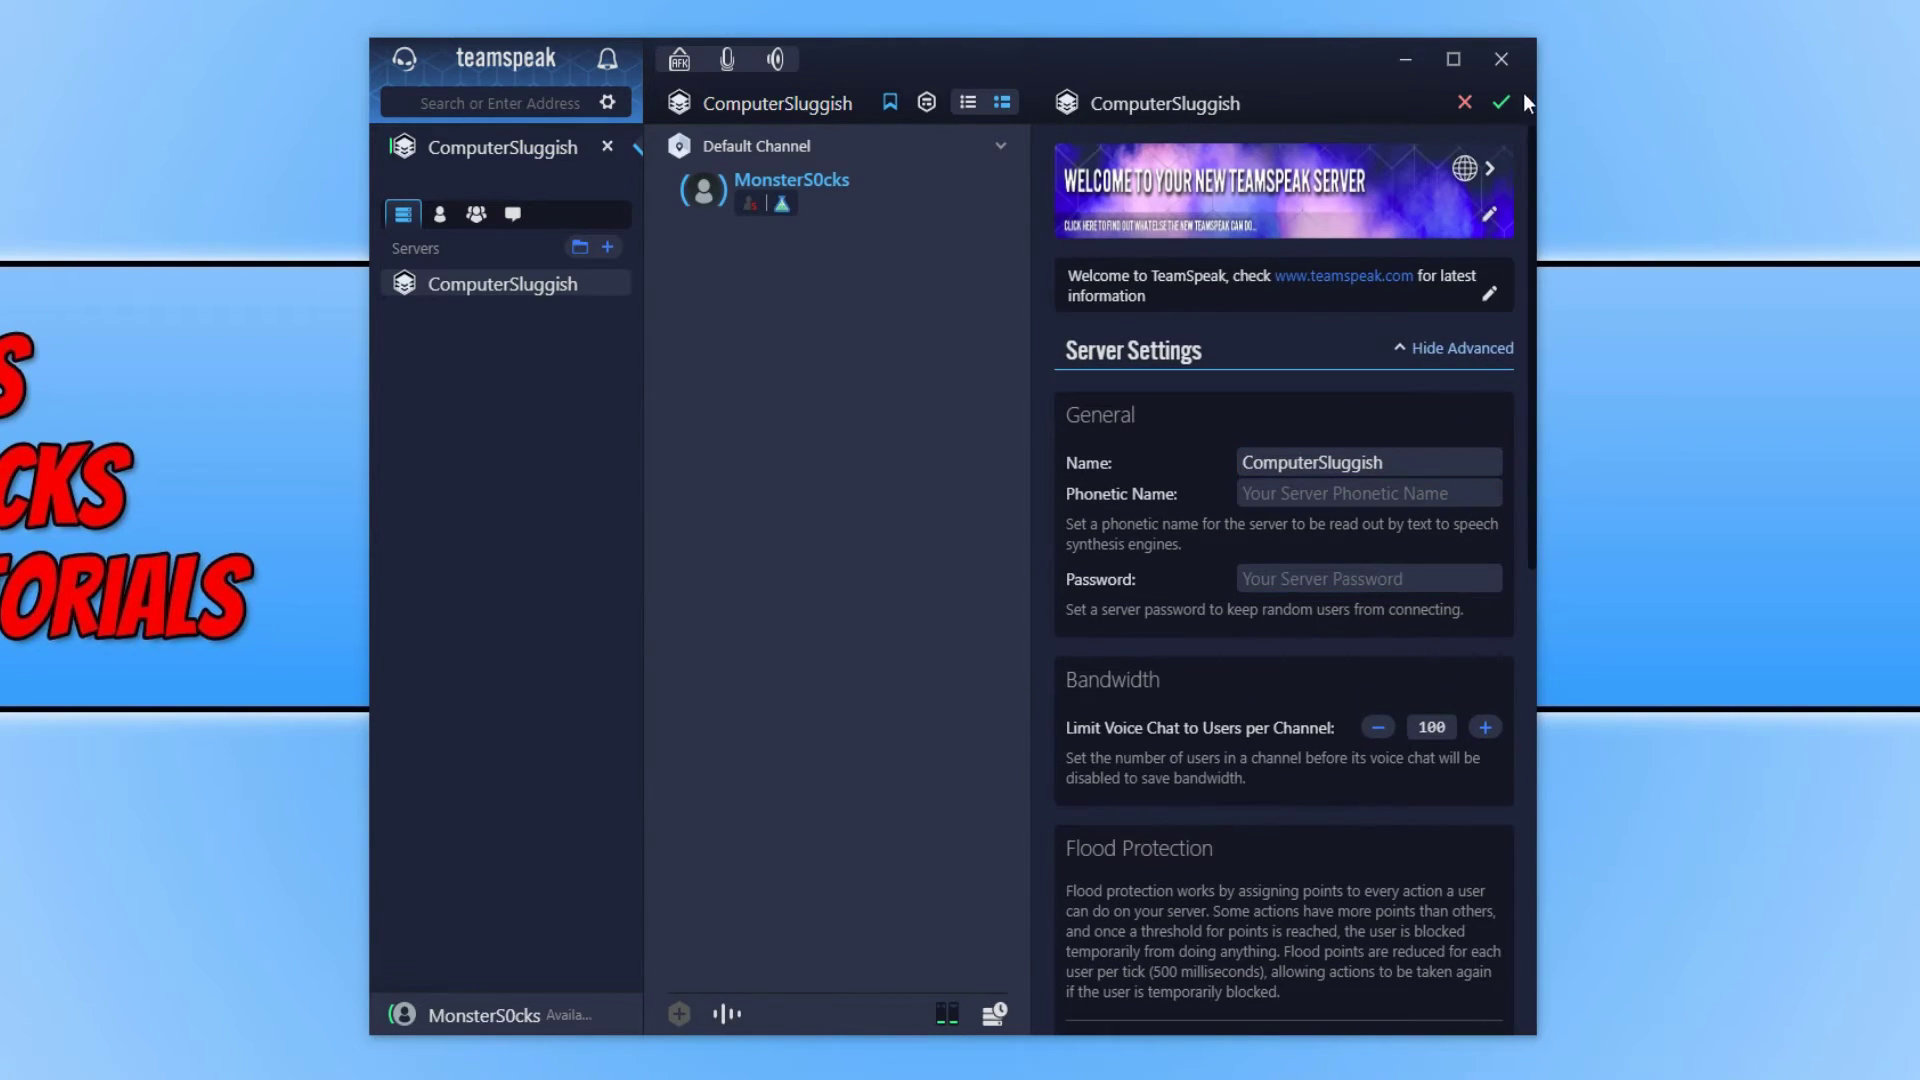
left_click(1463, 103)
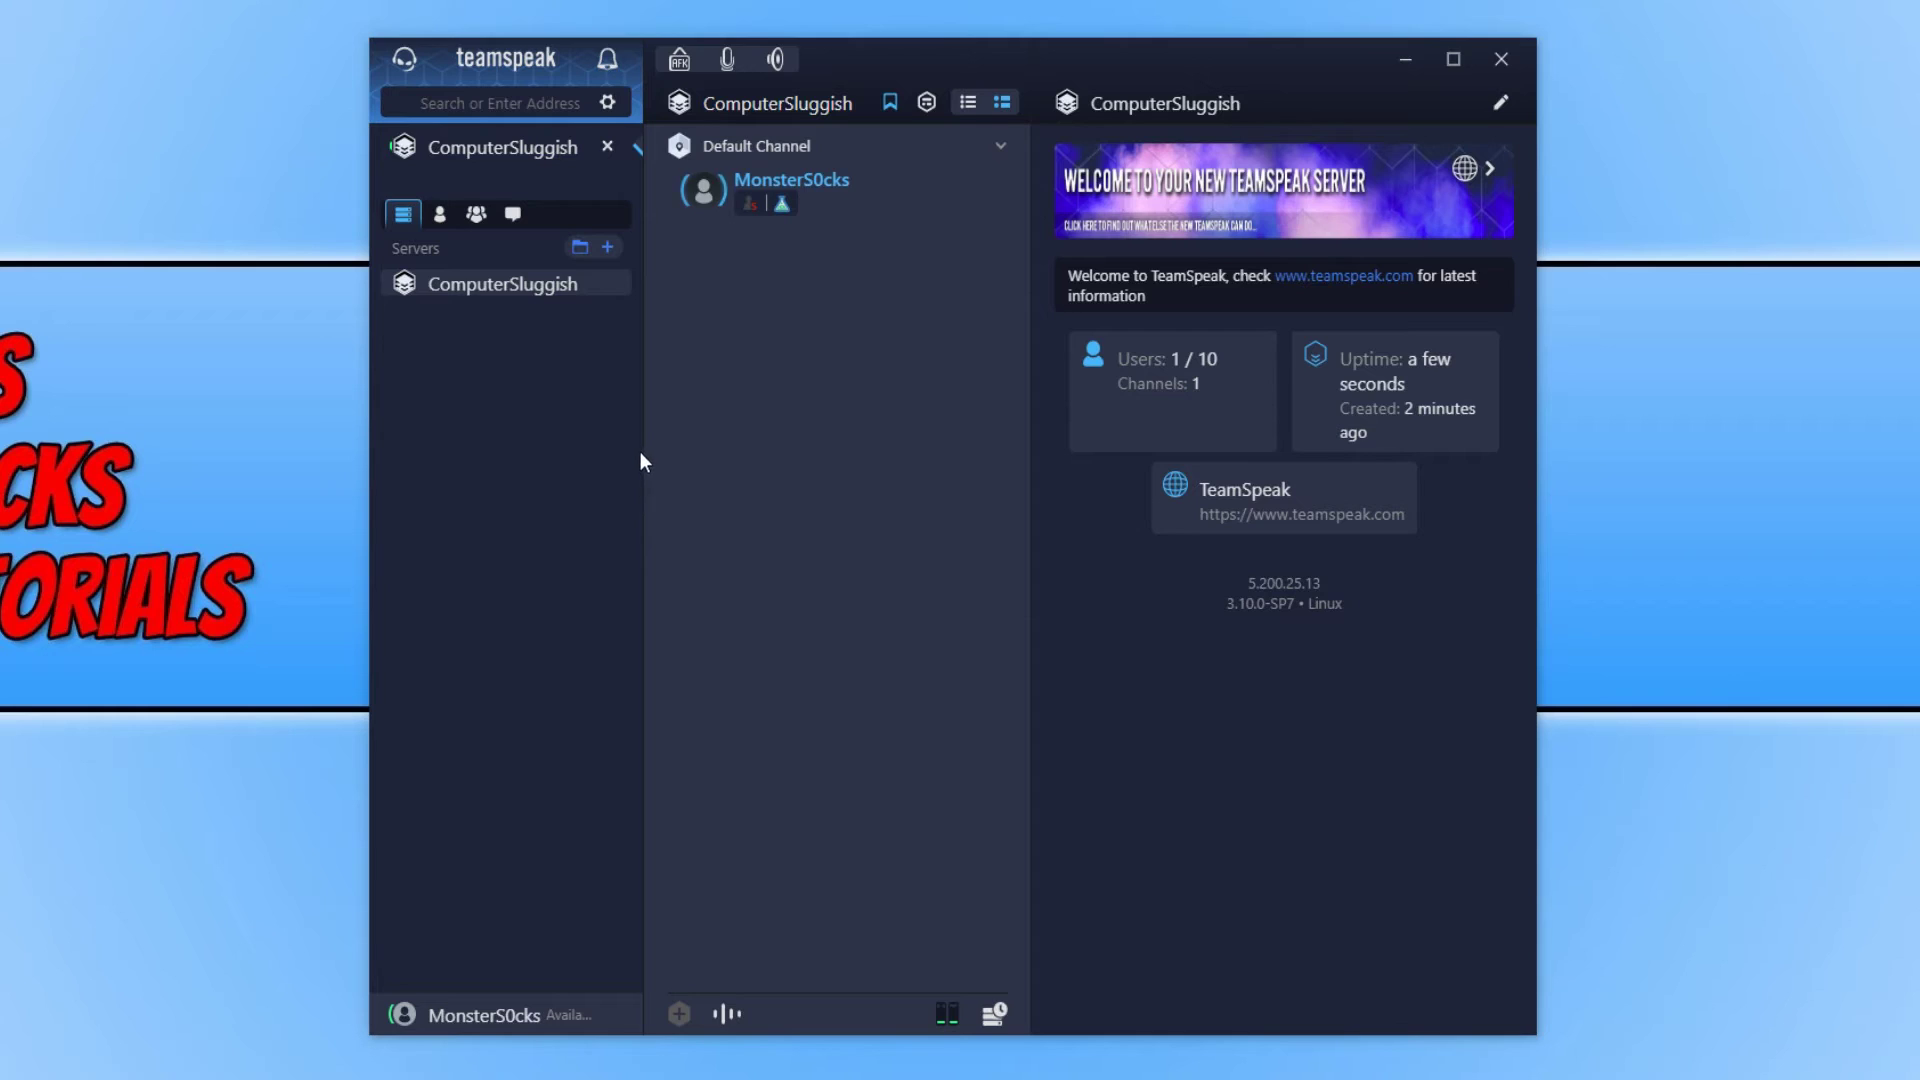
Try the Light theme in the application's appearance settings and switch back to Dark.
left_click(607, 103)
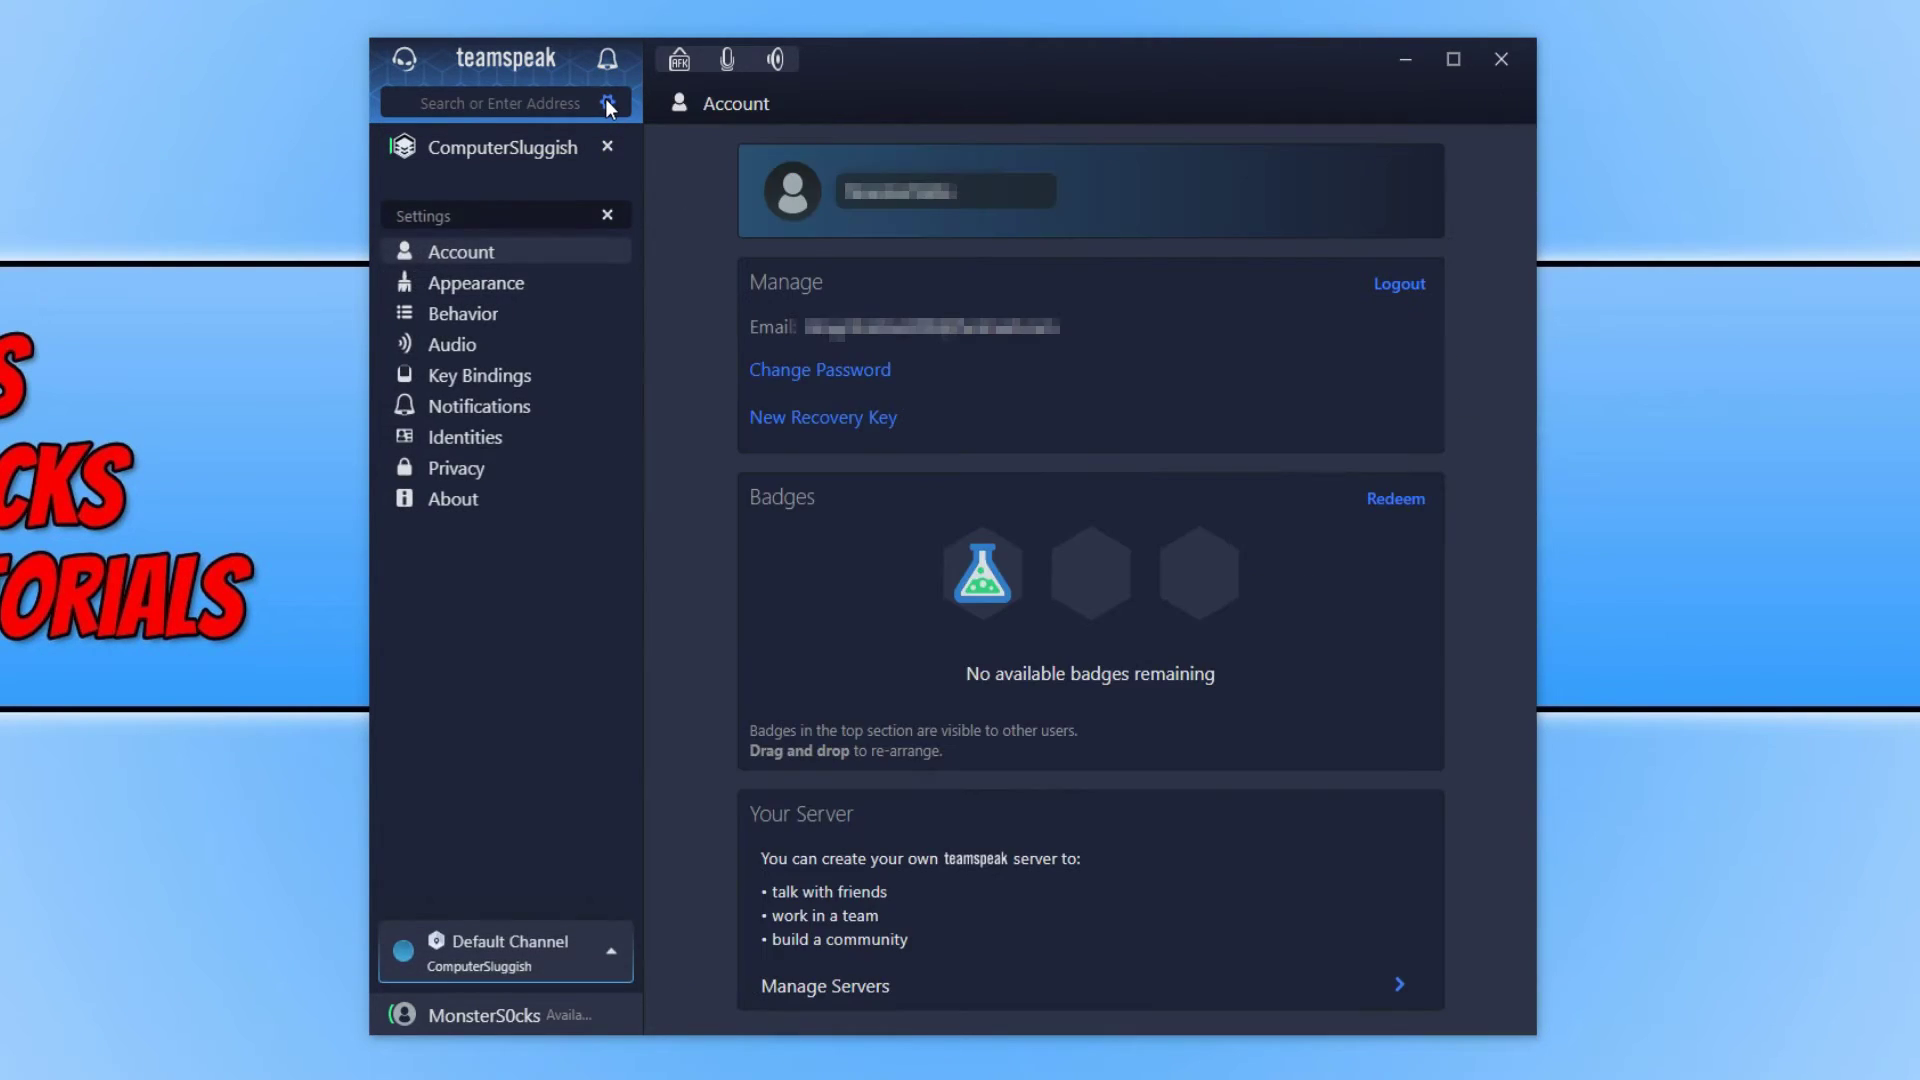
left_click(484, 290)
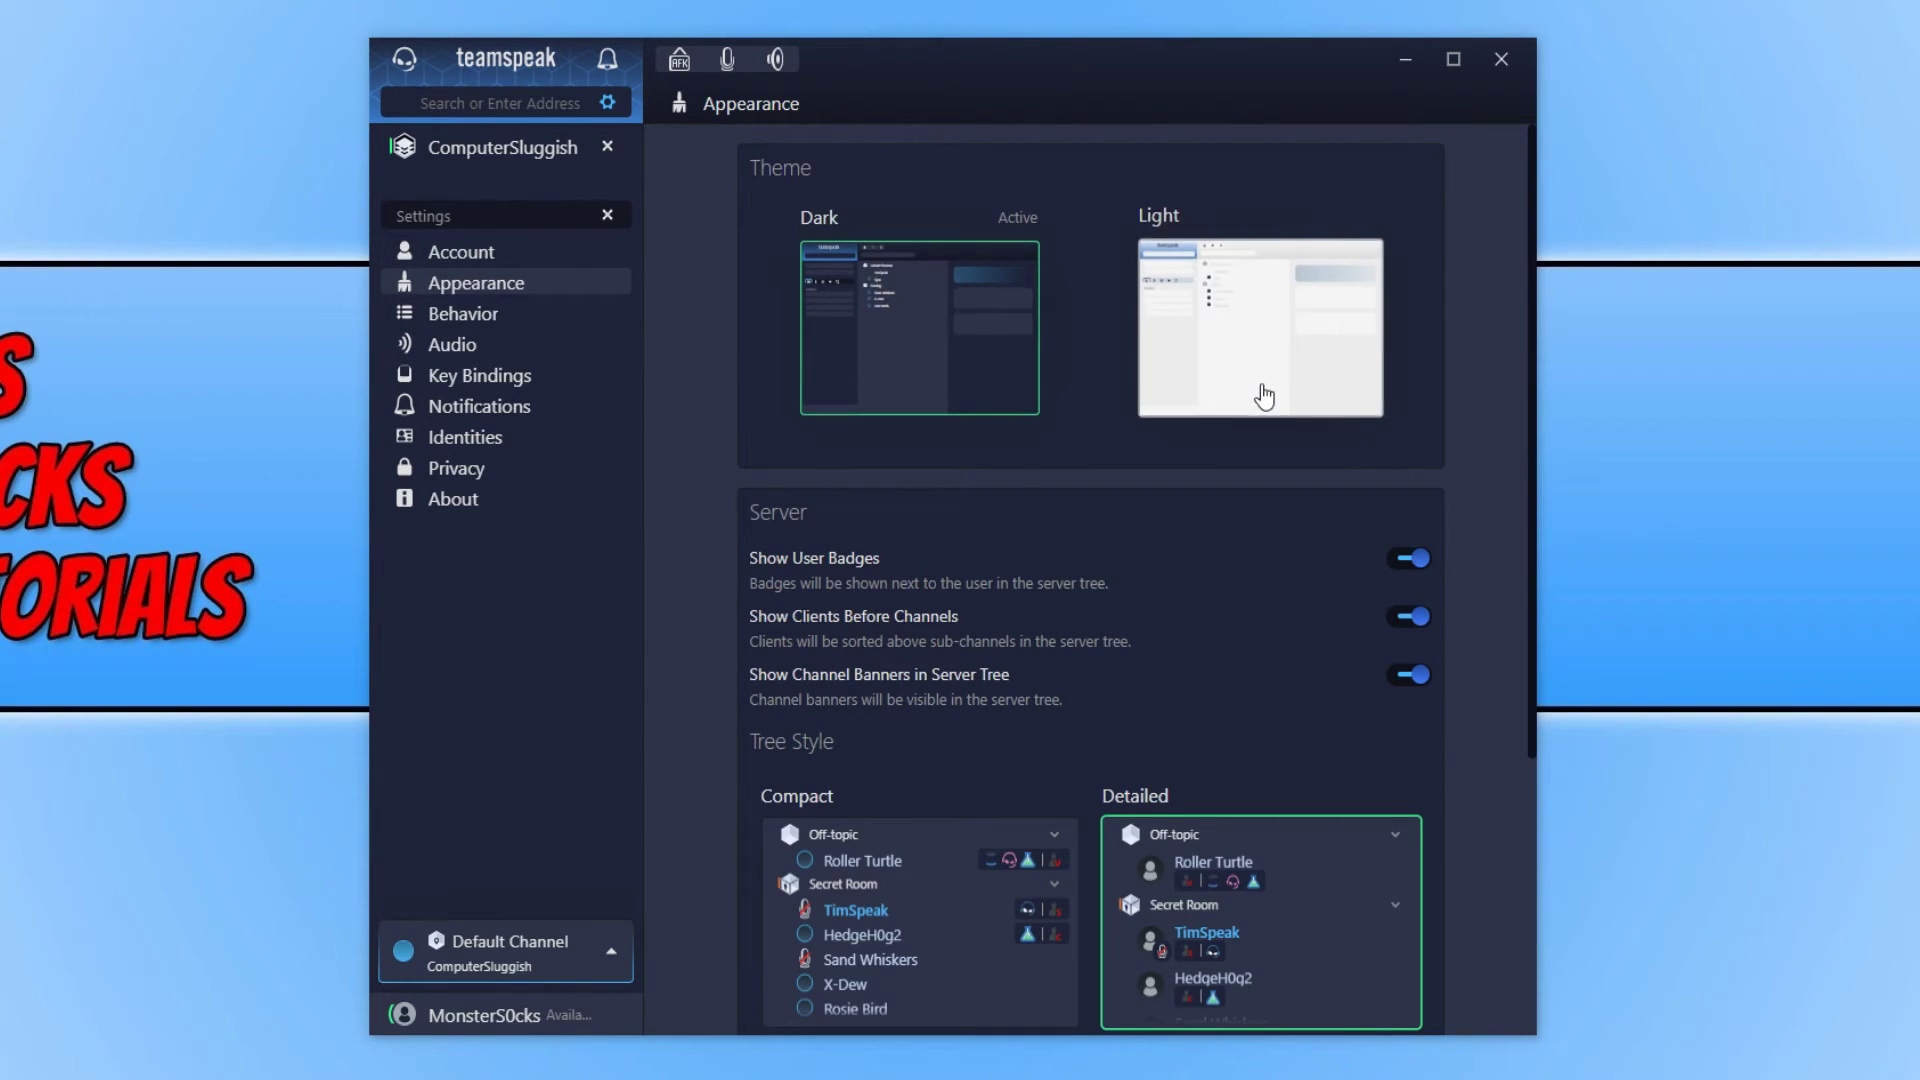
left_click(1285, 388)
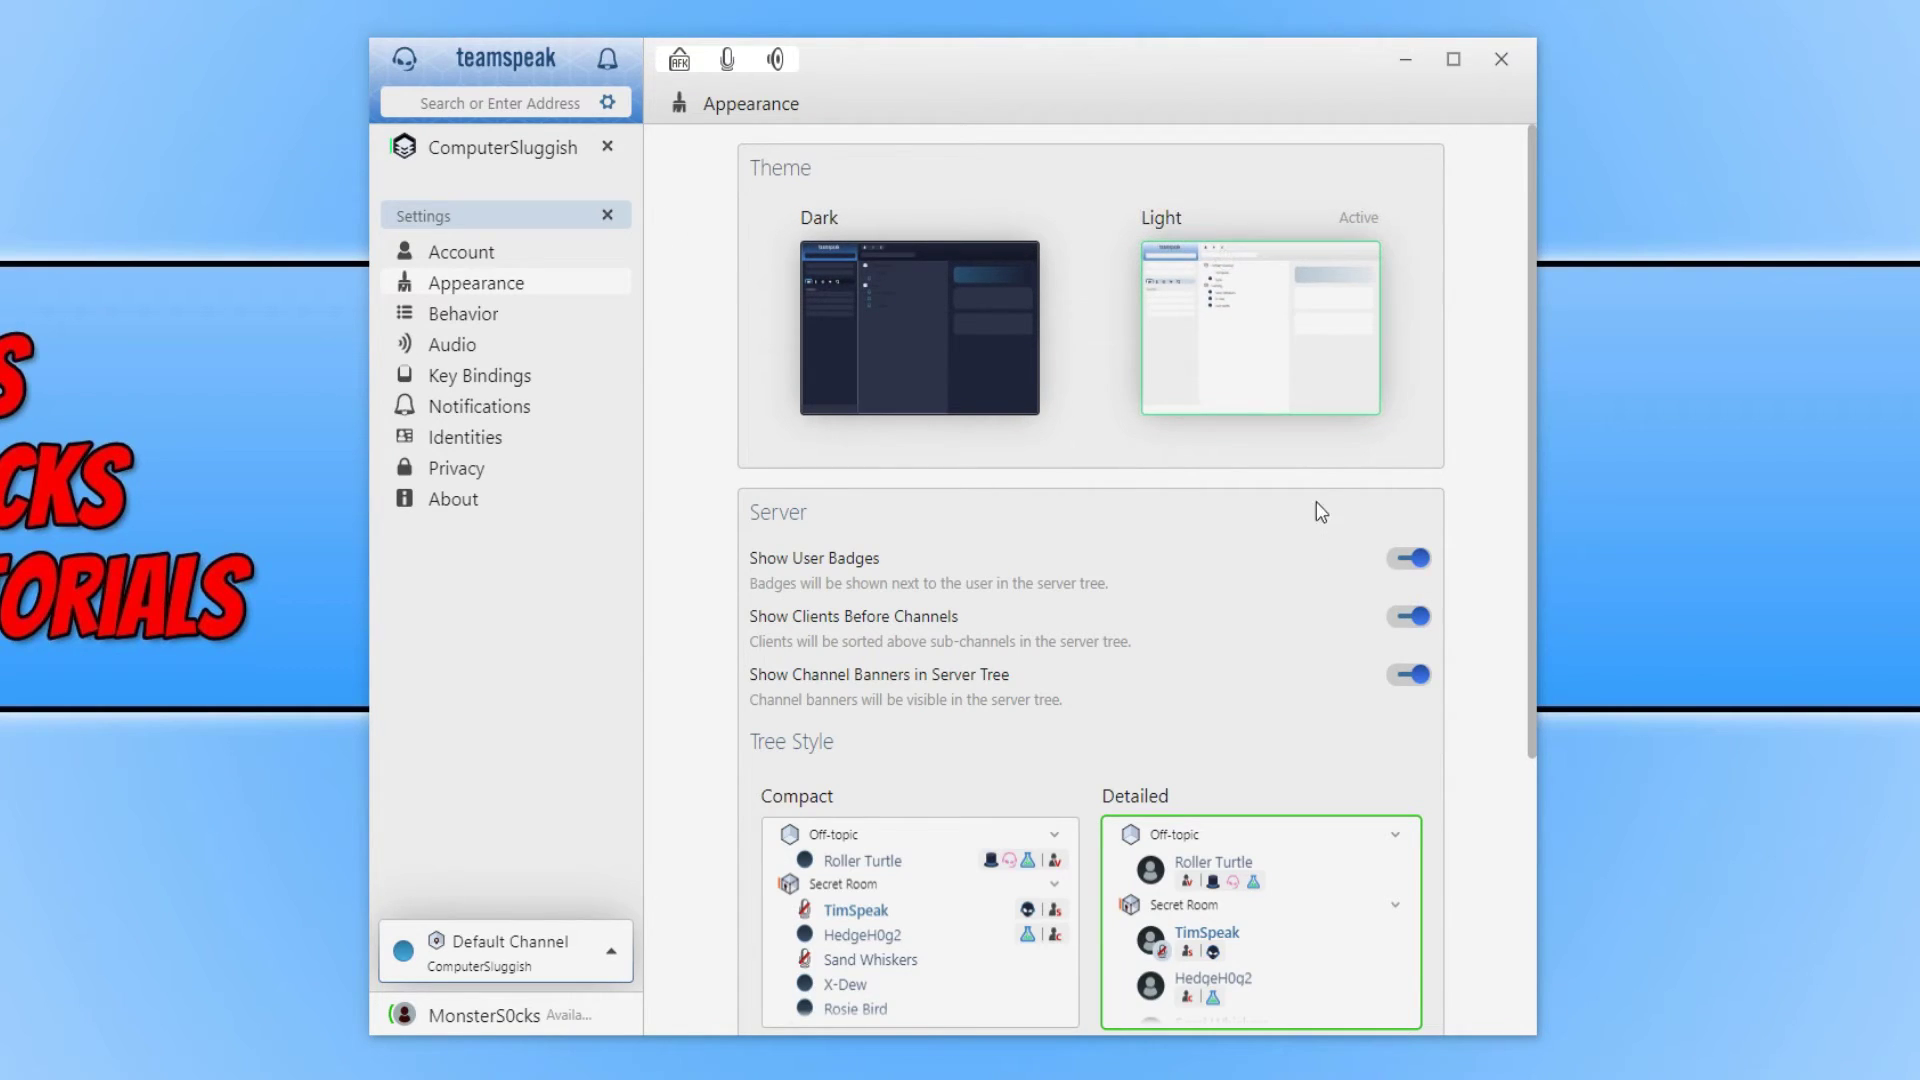
left_click(945, 338)
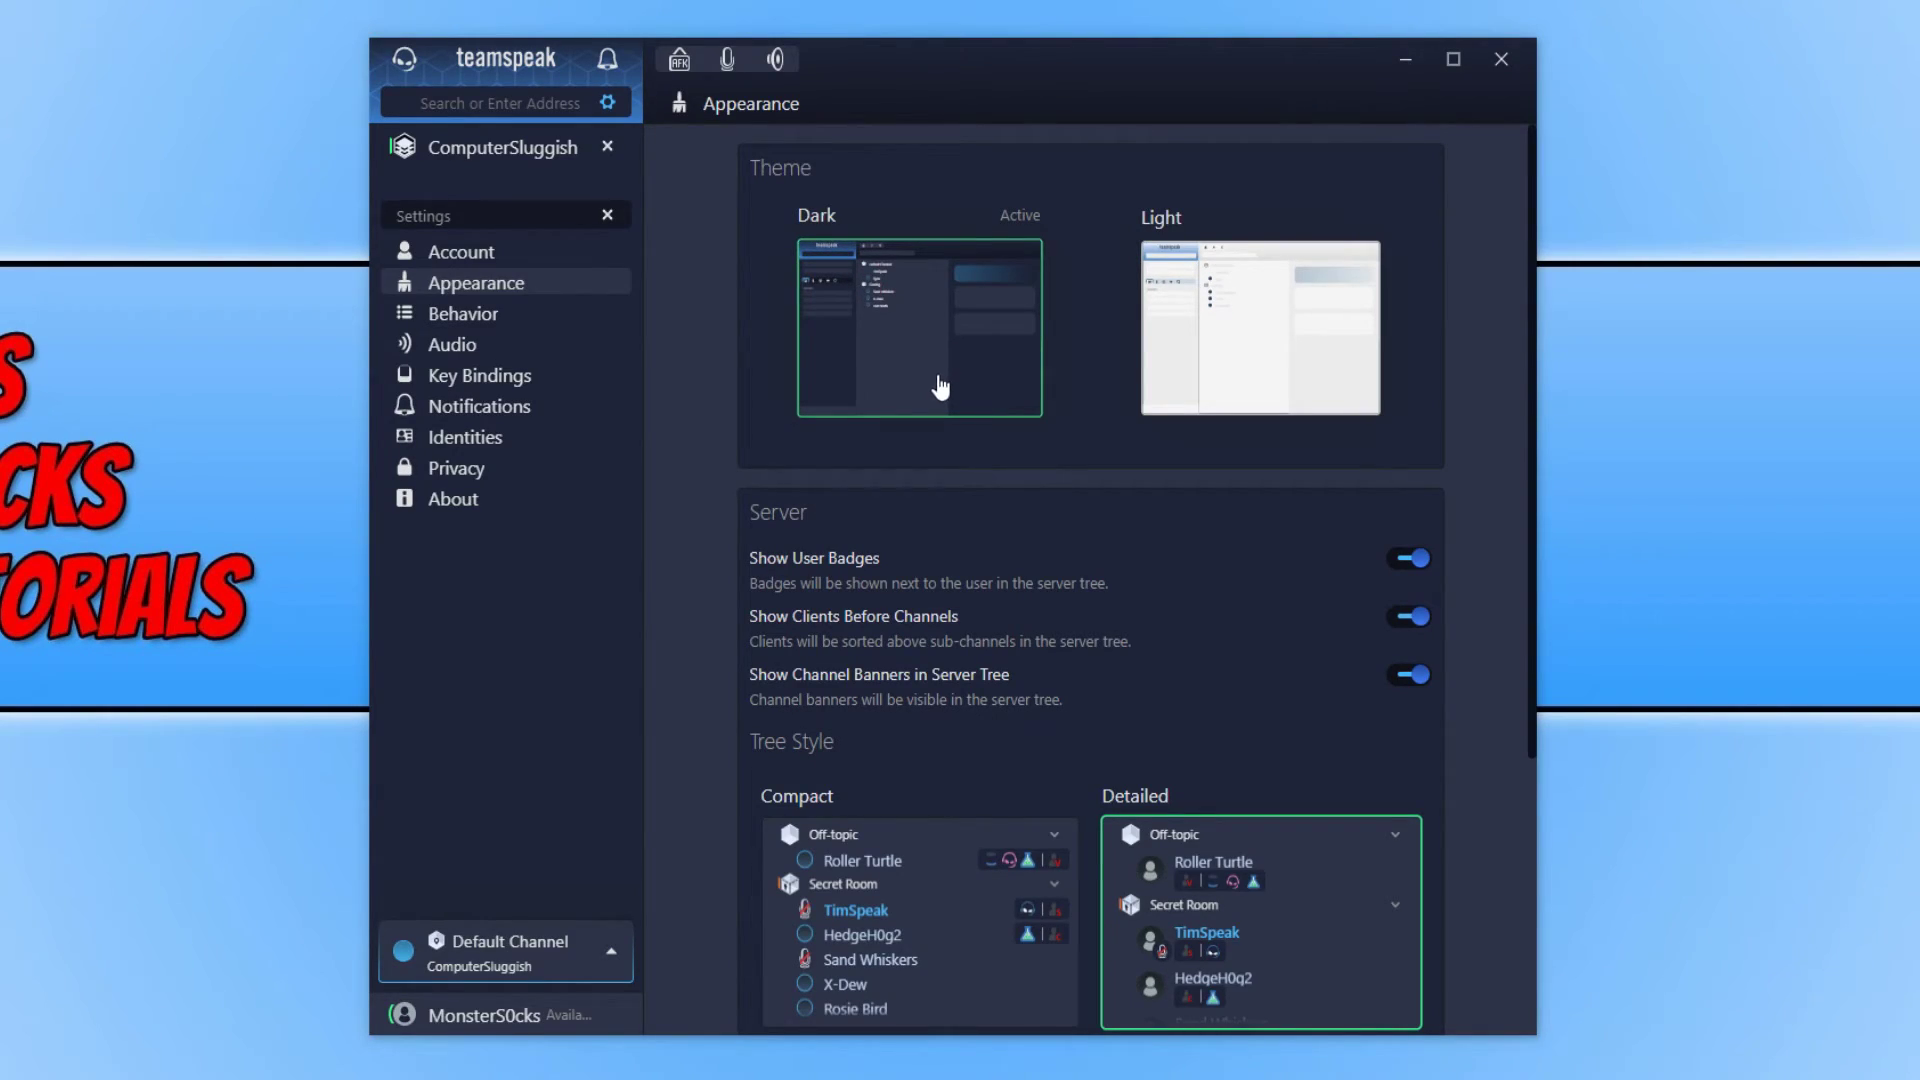
Examine the remaining appearance options and the behavior, audio, key binding and notification settings.
scroll(1024, 748, "down", 3)
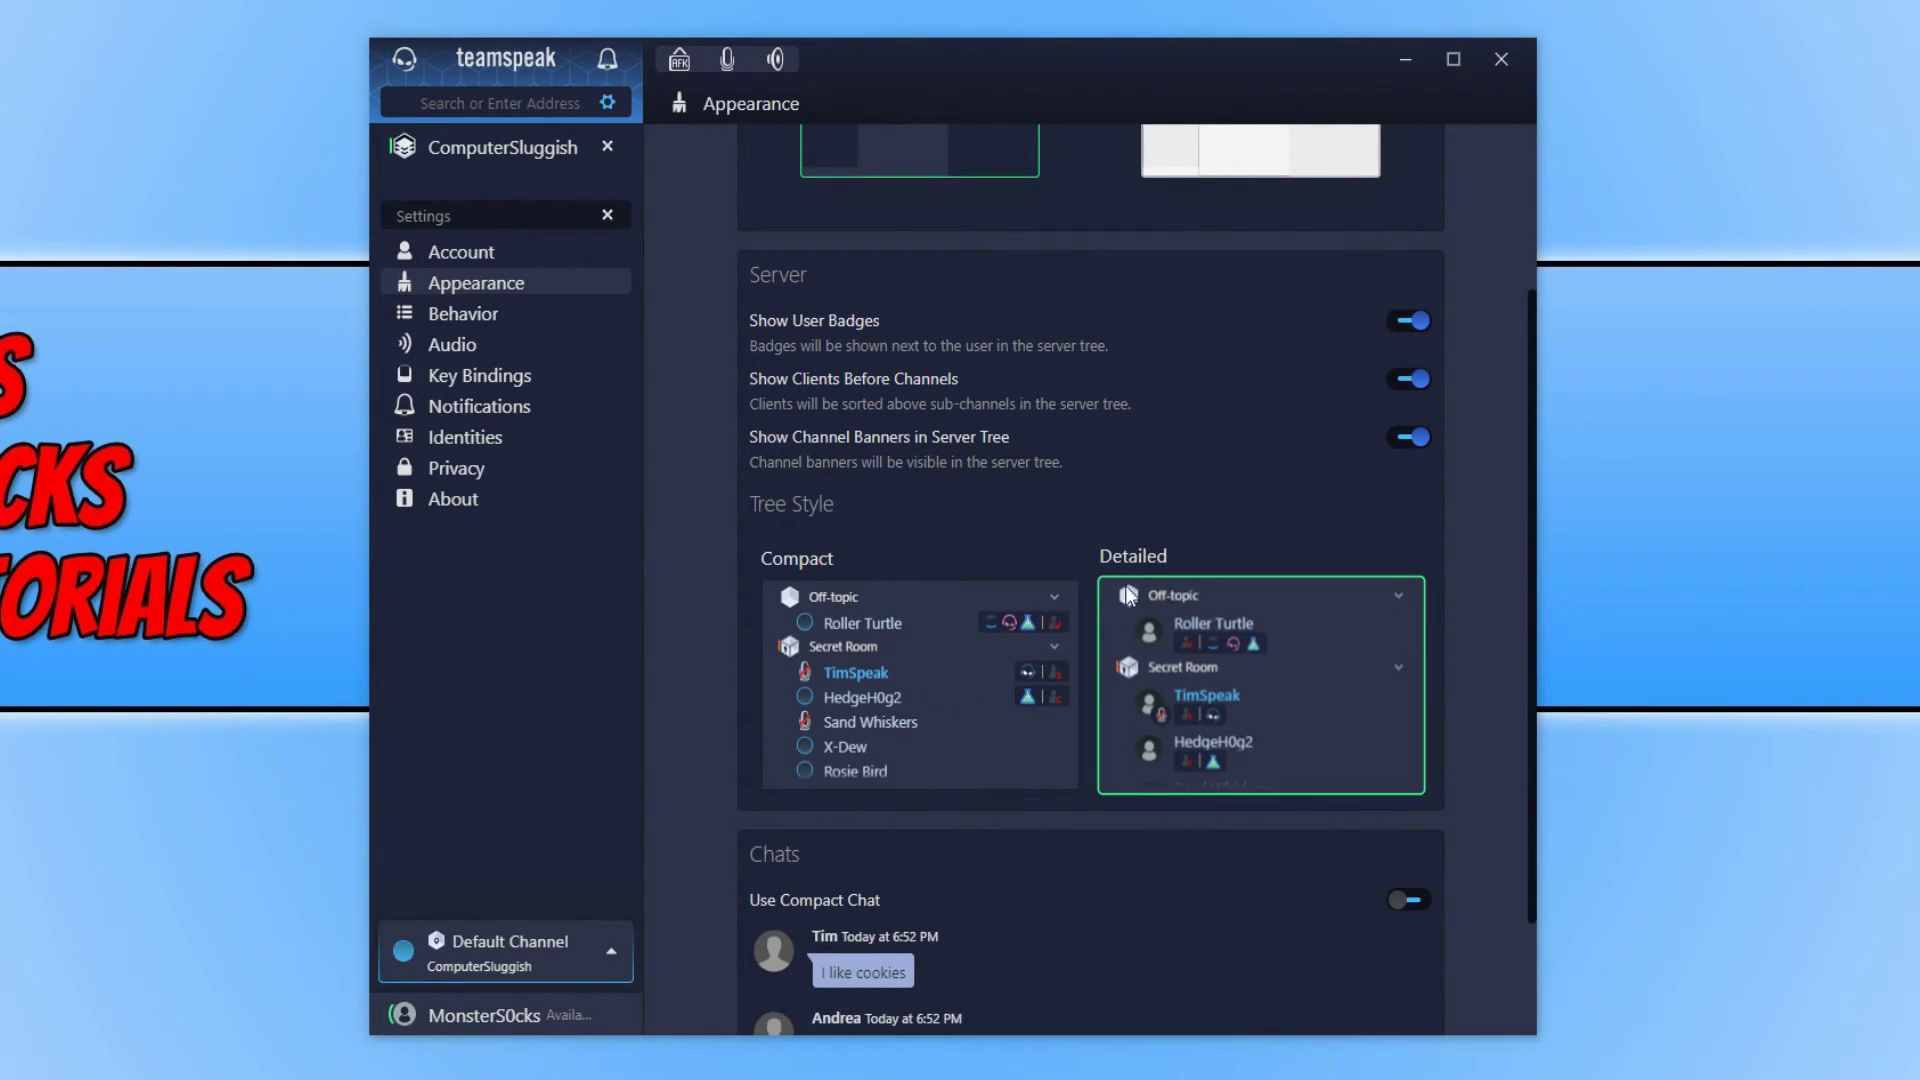
scroll(868, 633, "down", 2)
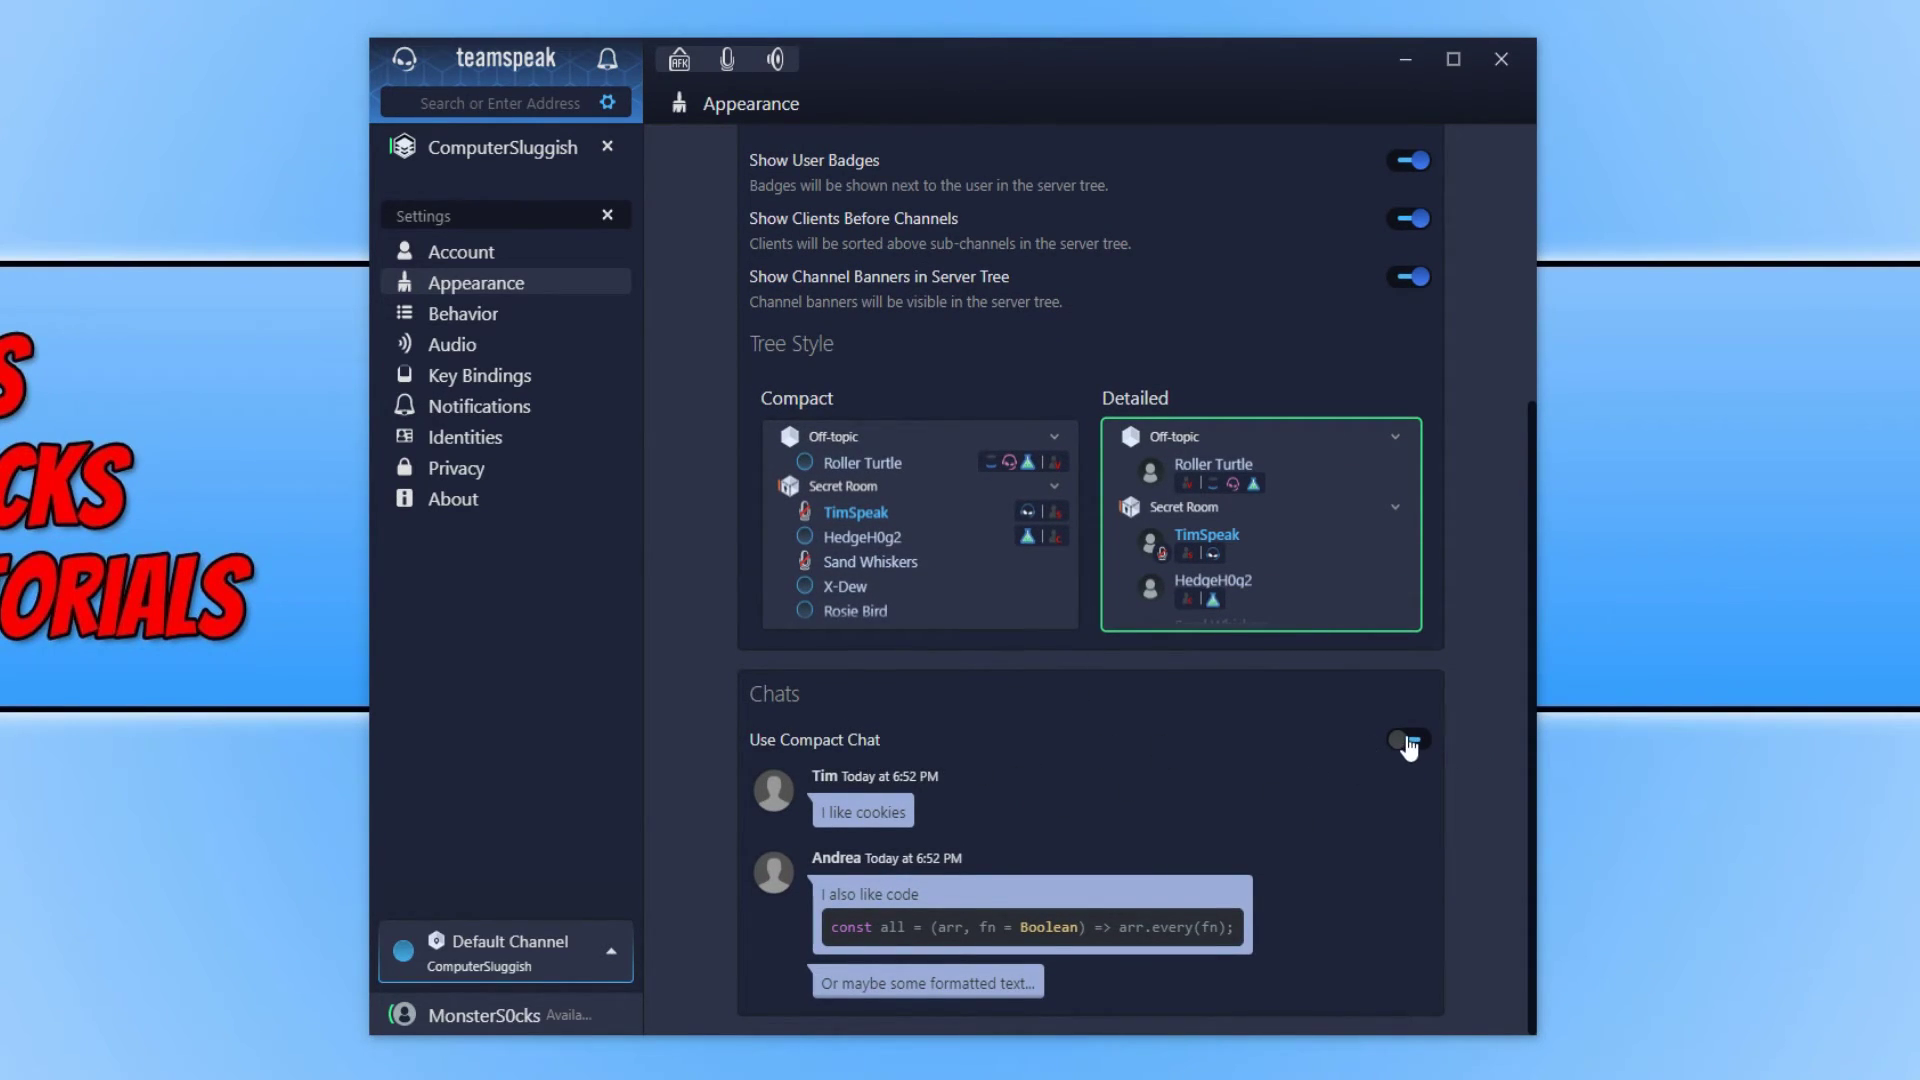
left_click(490, 314)
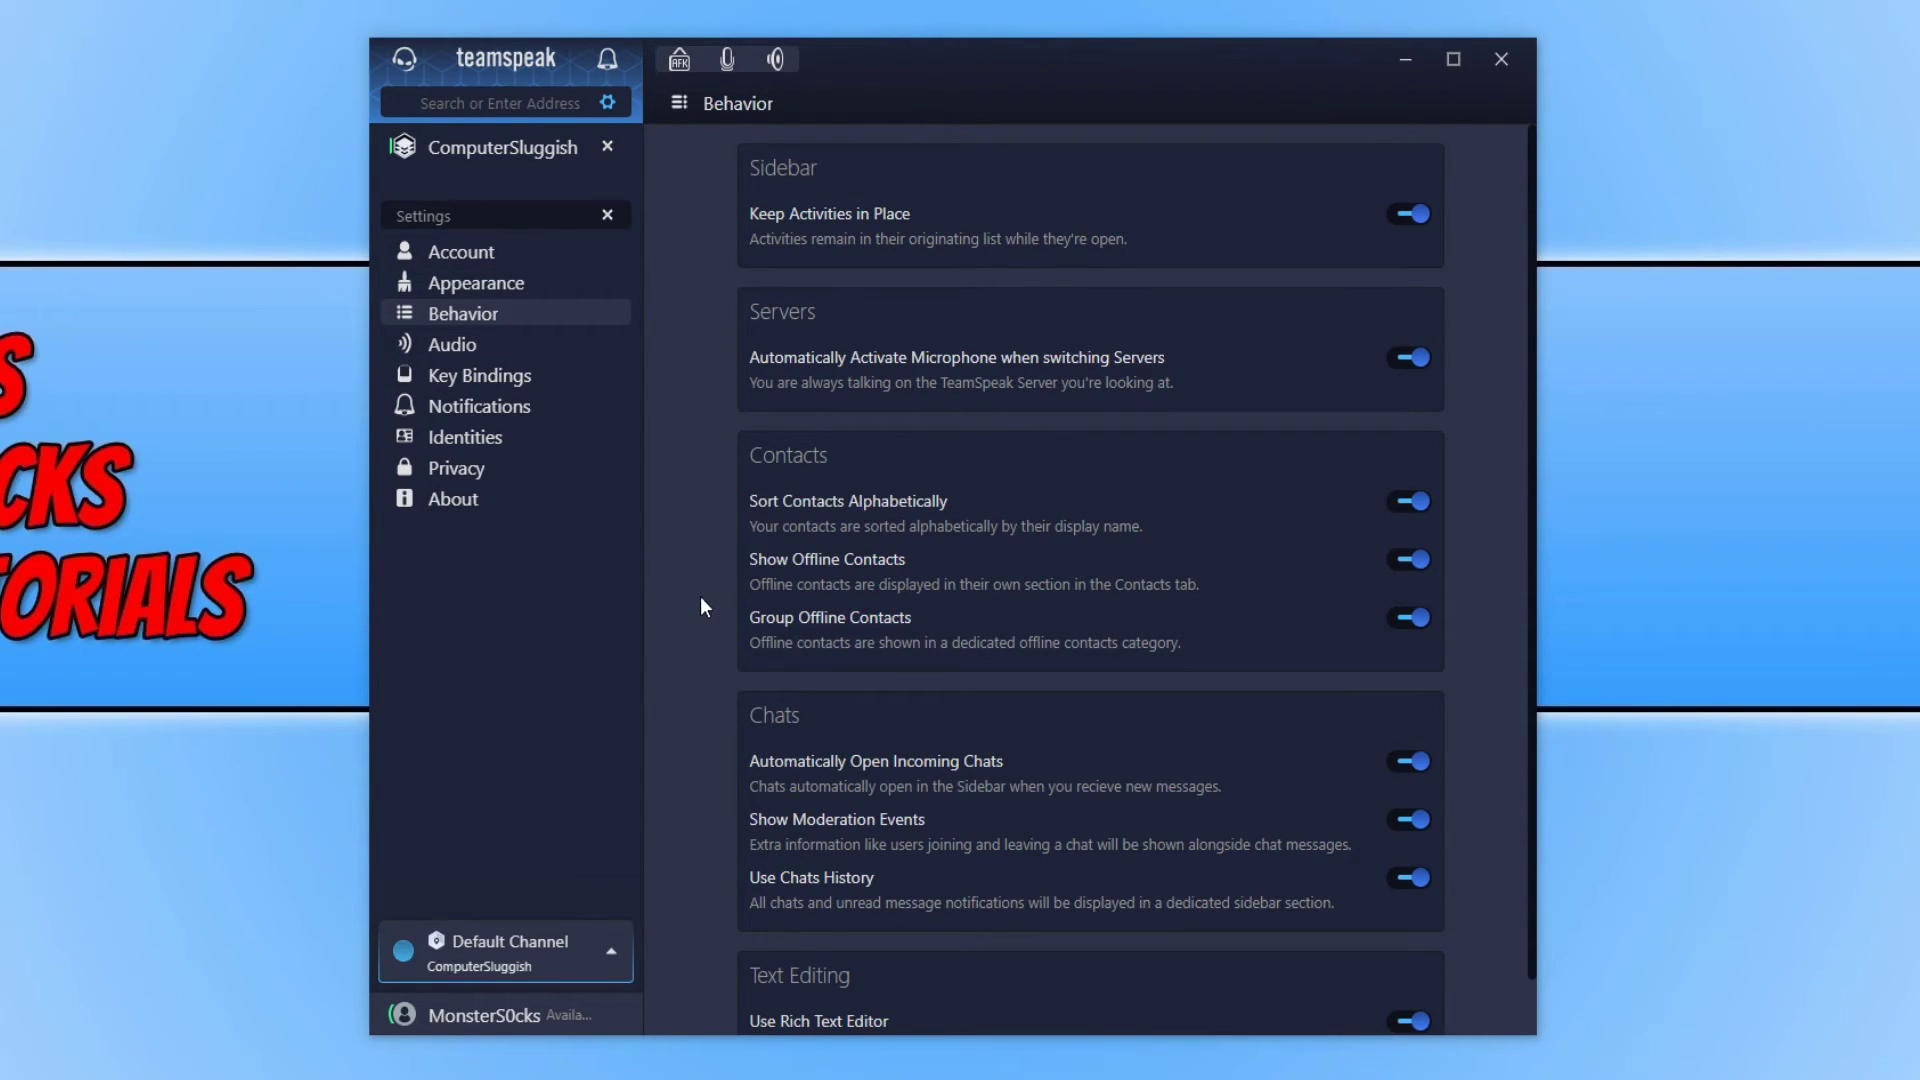
scroll(700, 596, "down", 1)
left_click(445, 342)
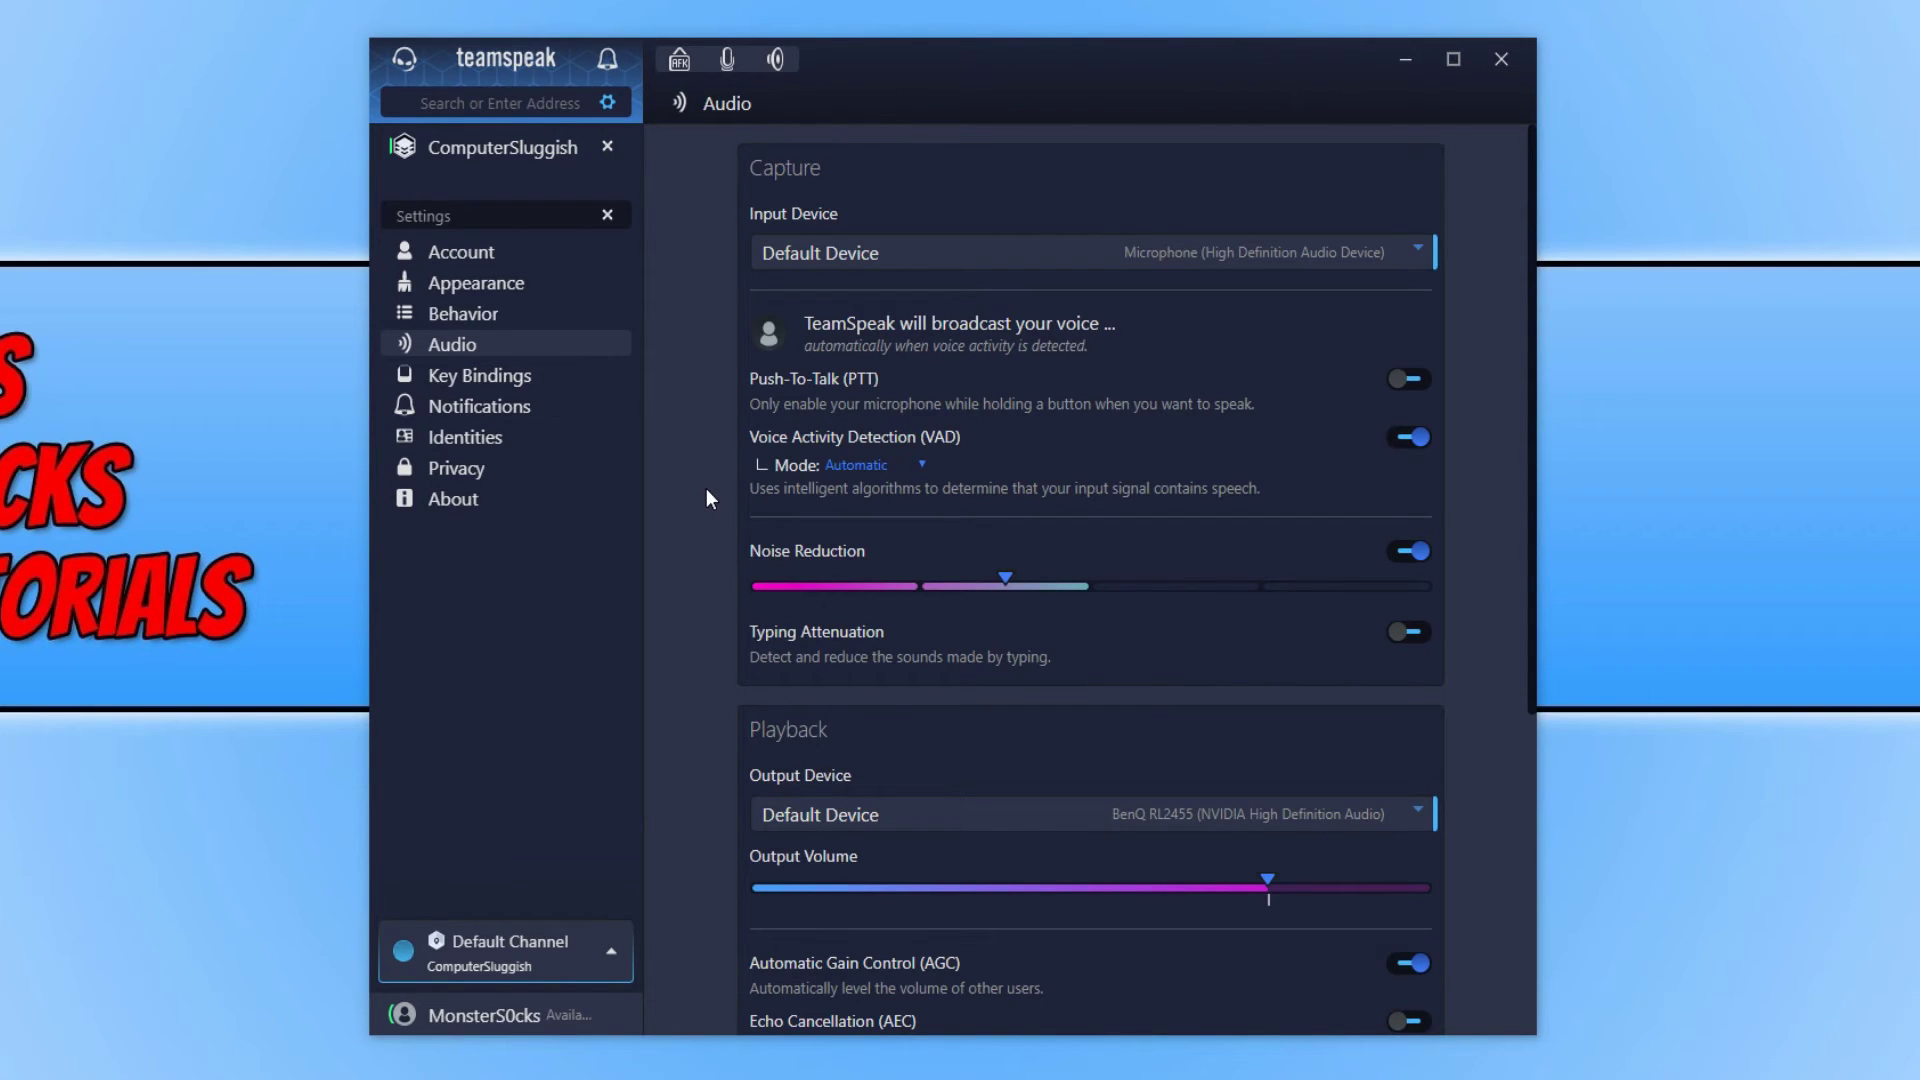
scroll(742, 599, "down", 5)
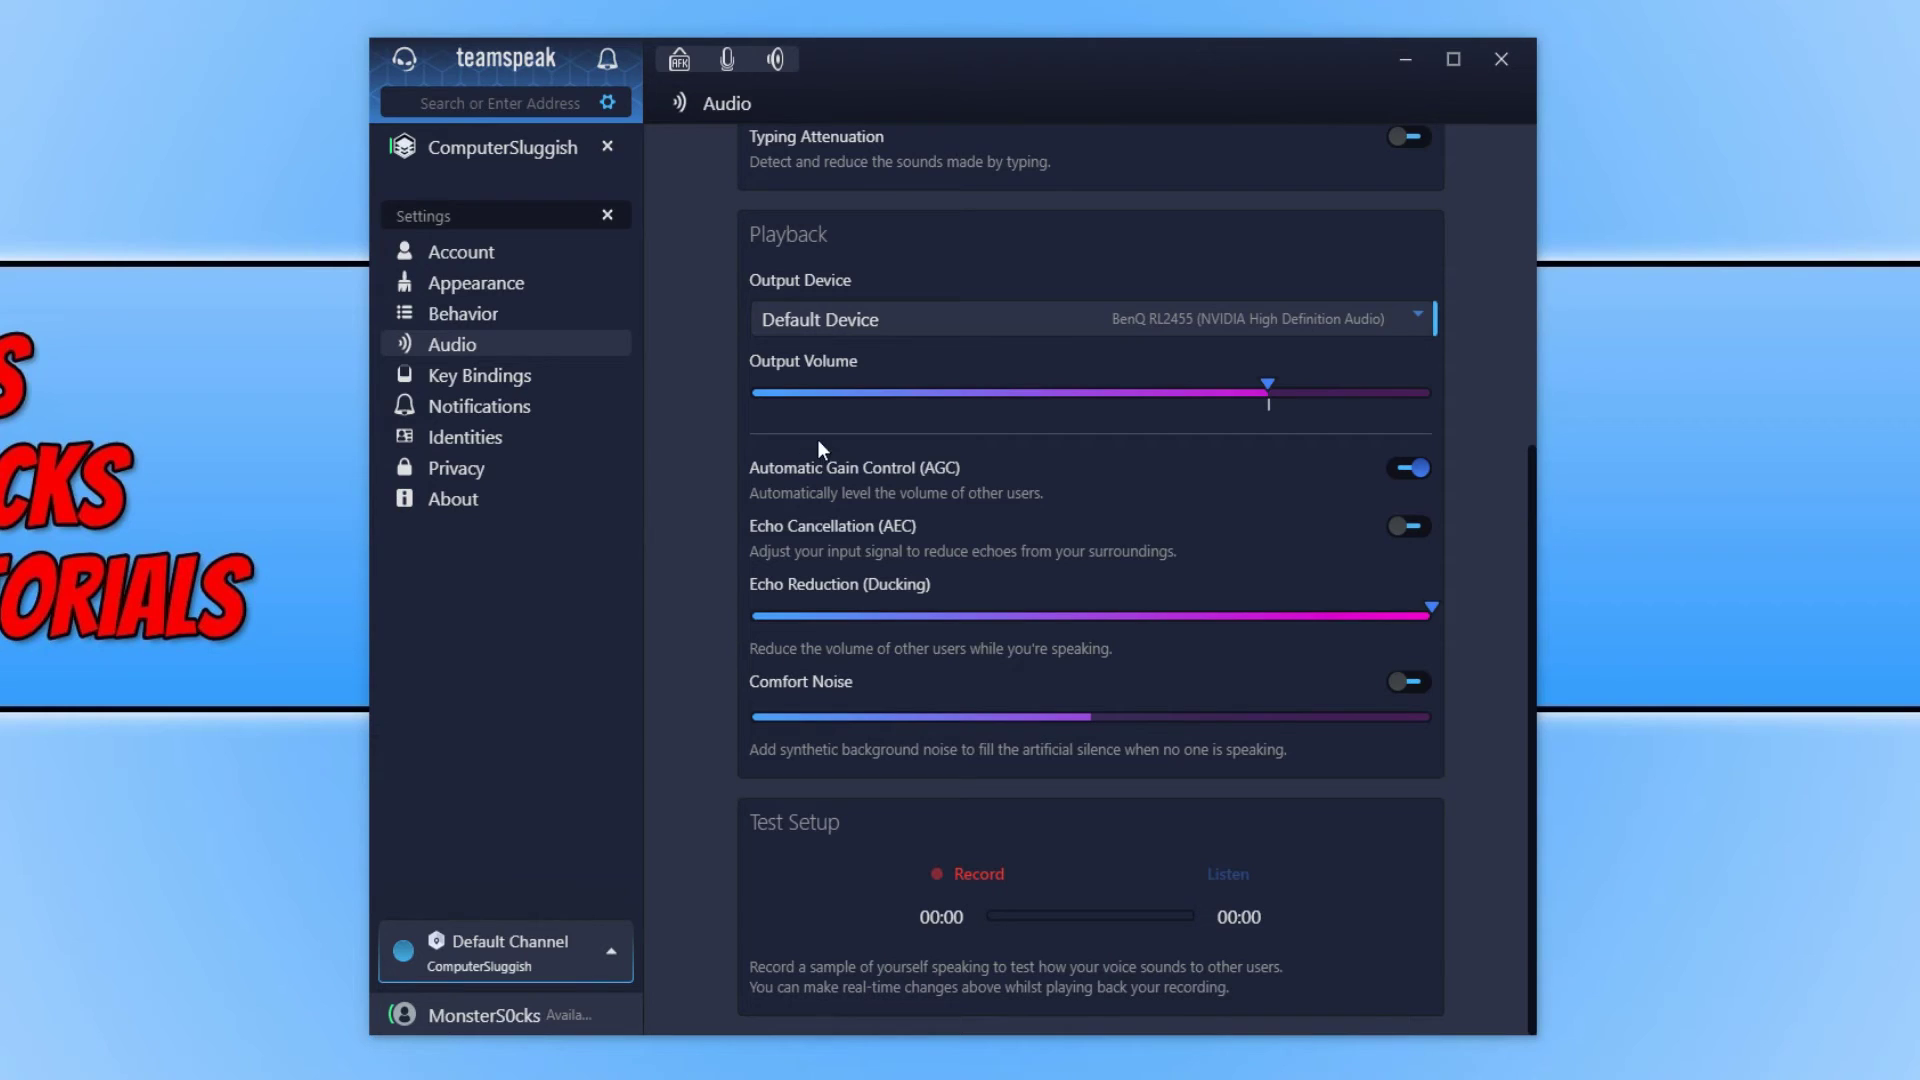
left_click(552, 375)
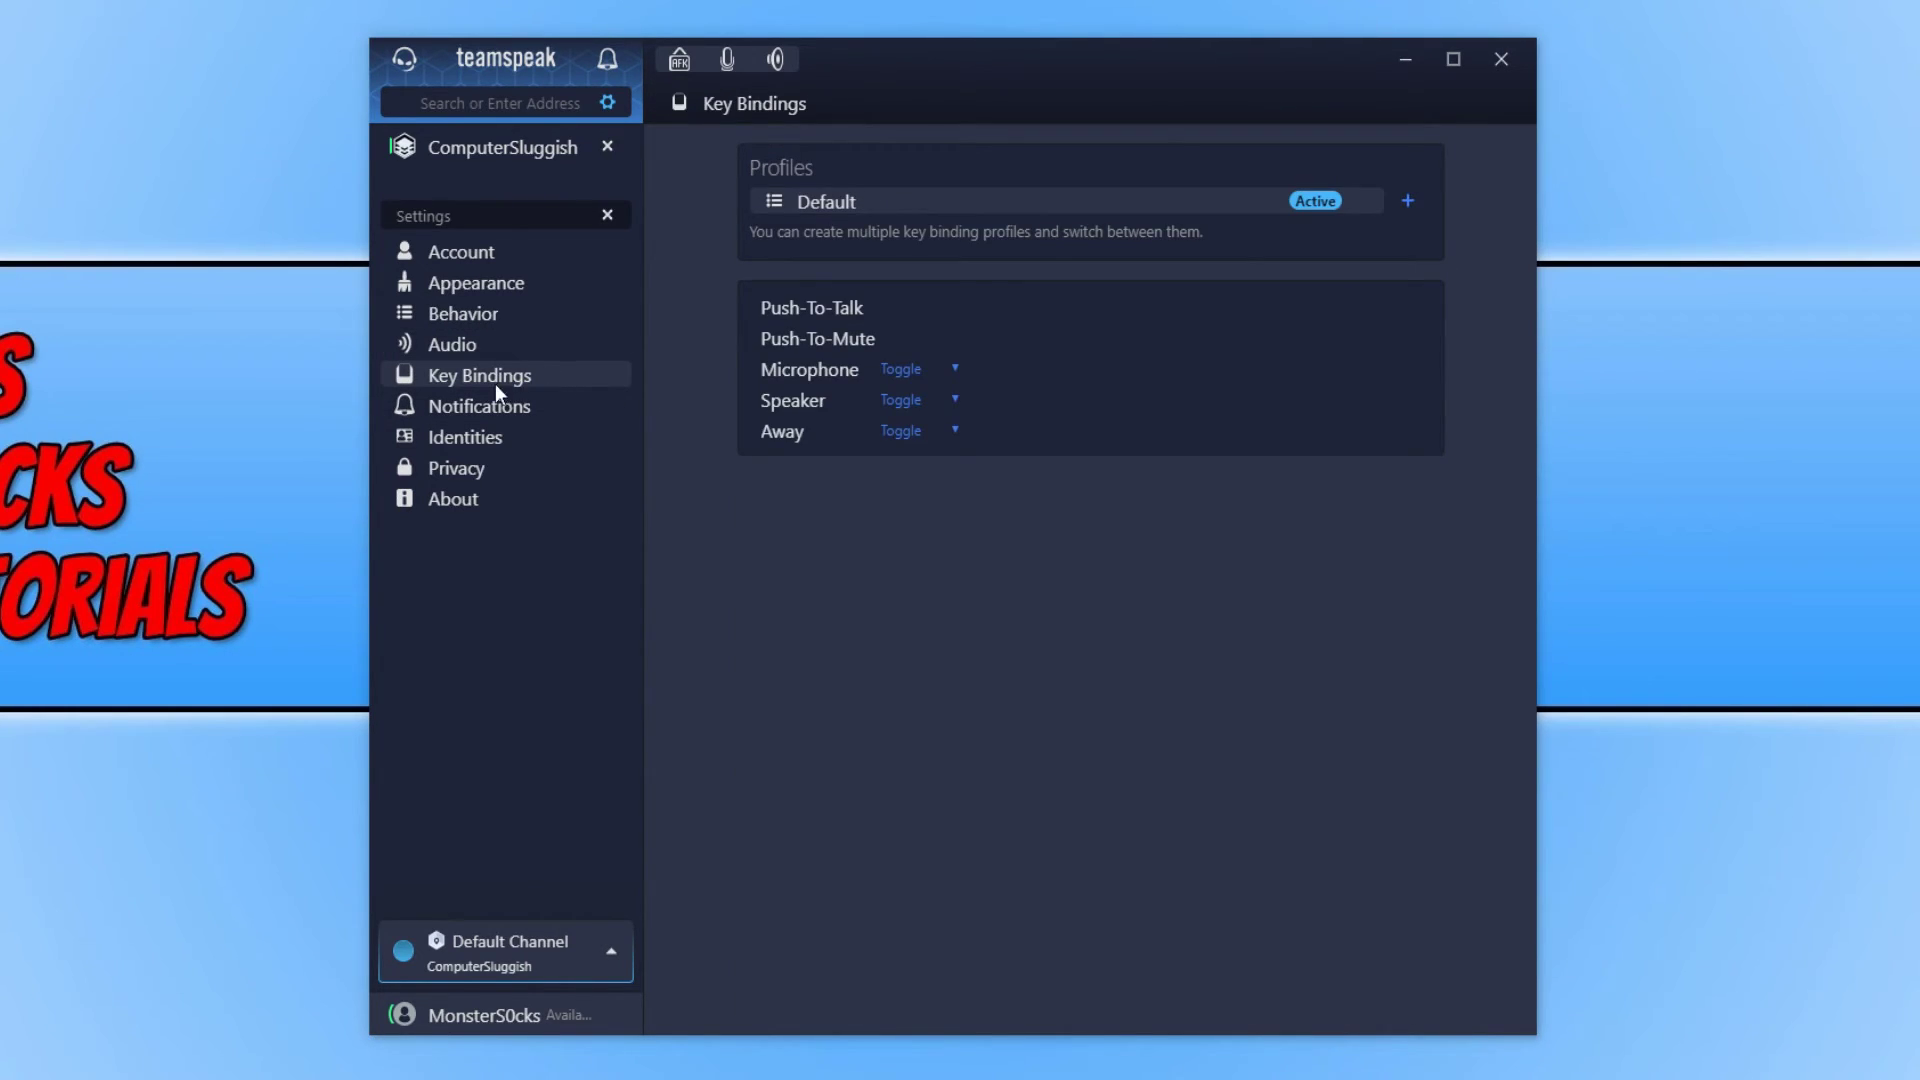
left_click(491, 413)
scroll(699, 603, "down", 8)
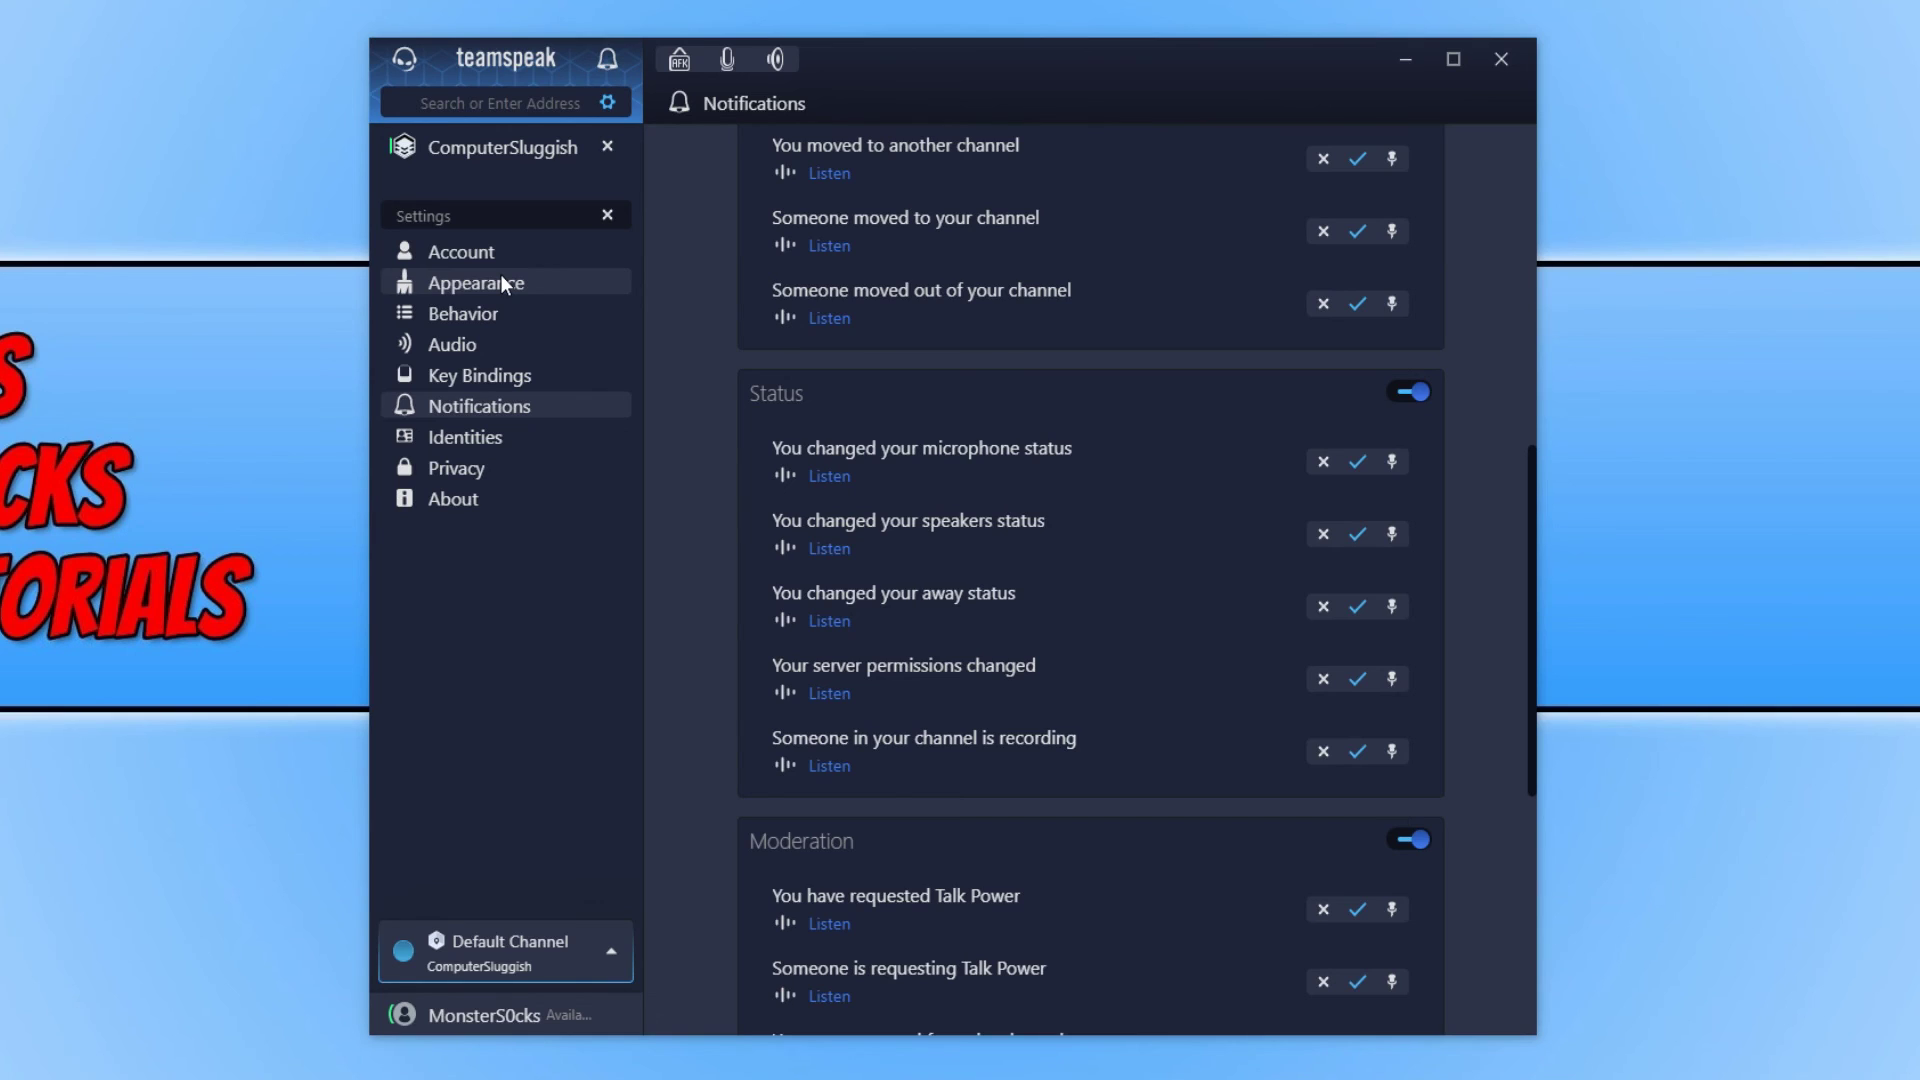
Disconnect from the ComputerSluggish server and view the contacts and group chats lists from the dashboard.
left_click(607, 146)
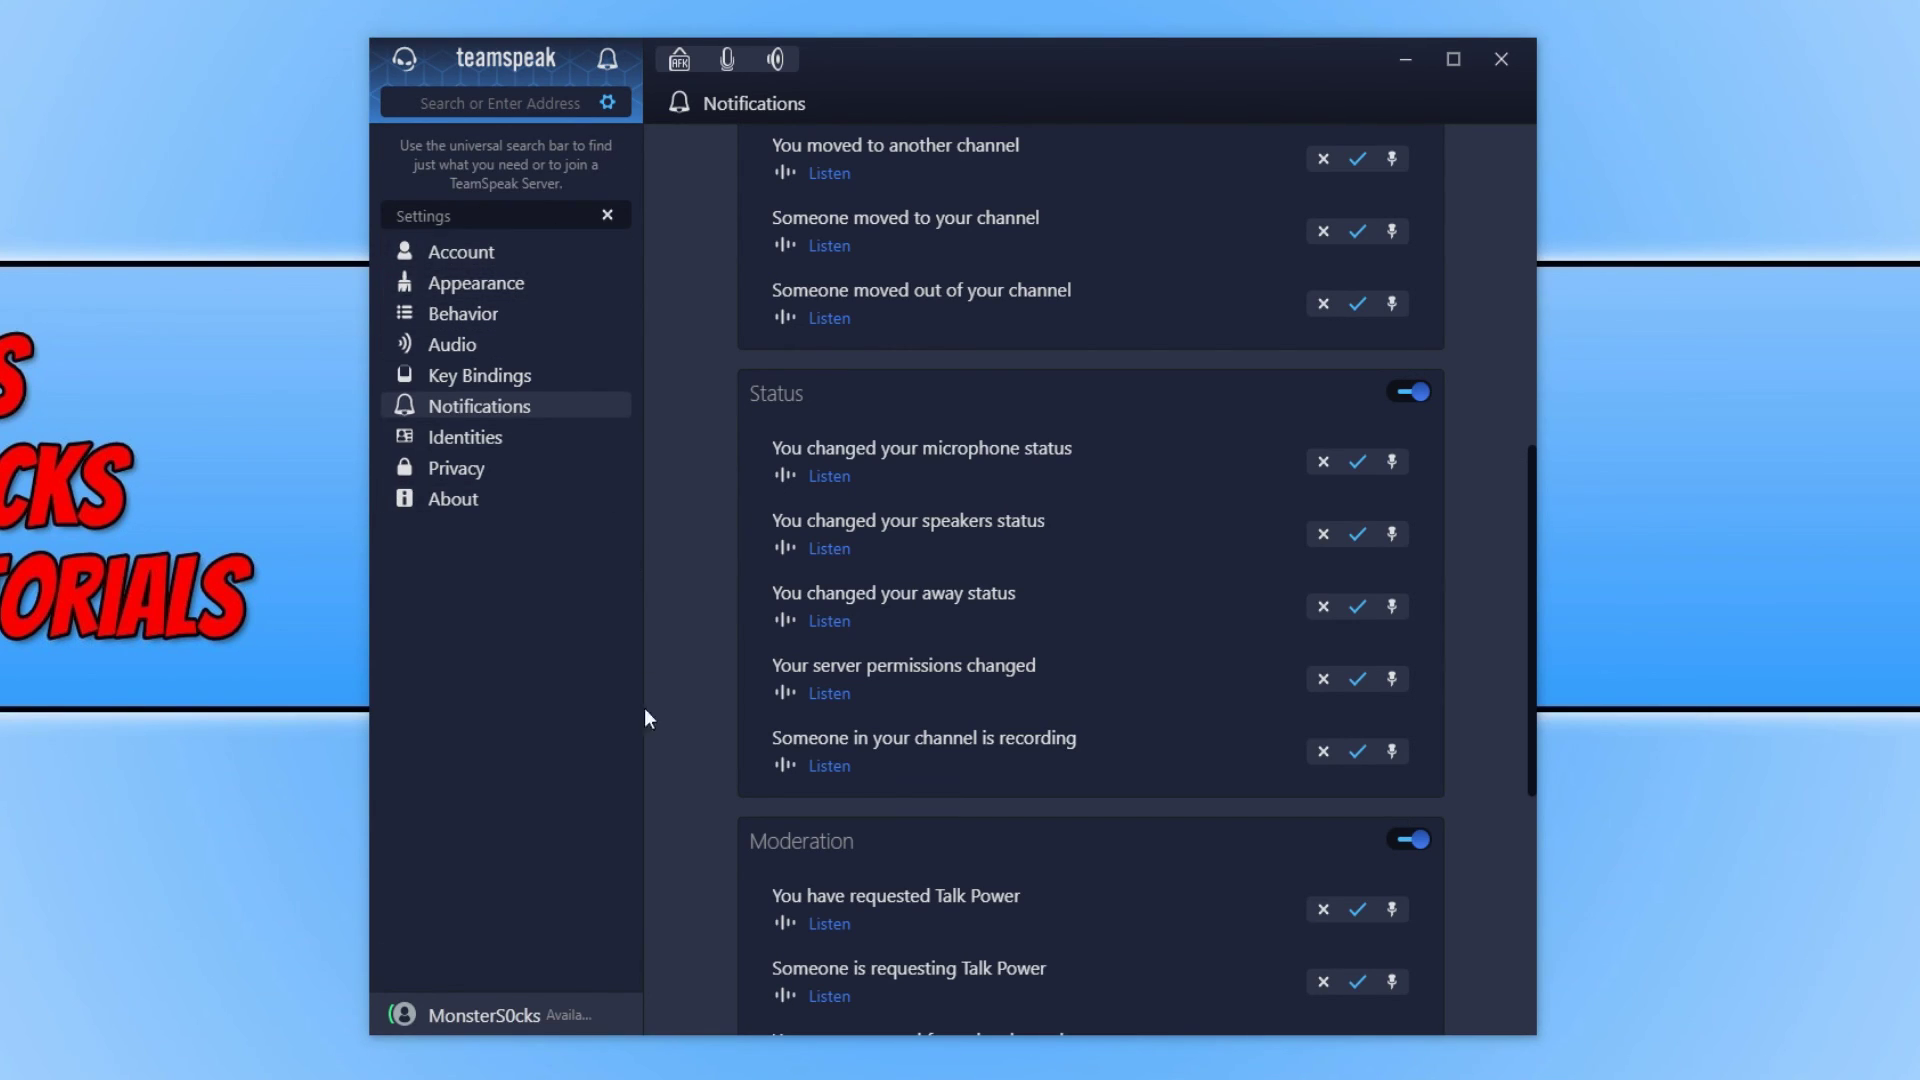
left_click(408, 58)
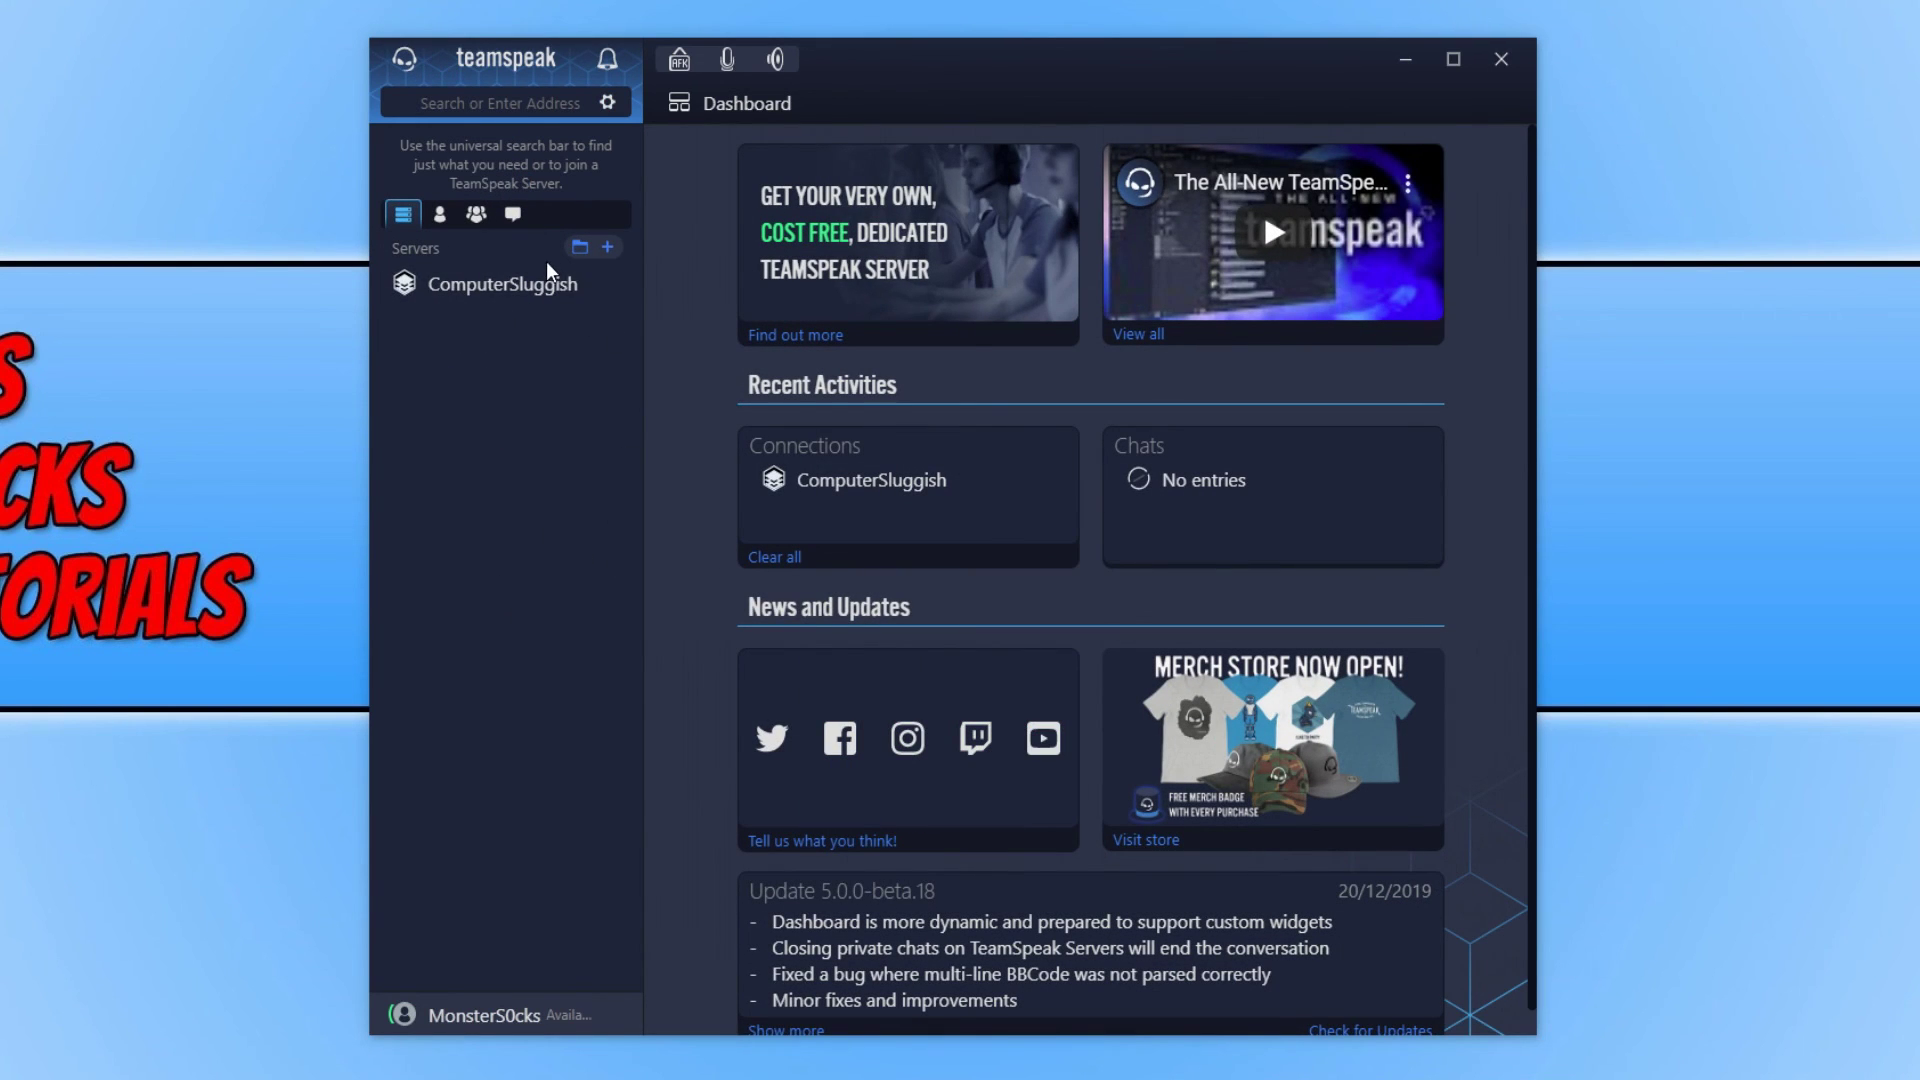
left_click(448, 216)
left_click(474, 212)
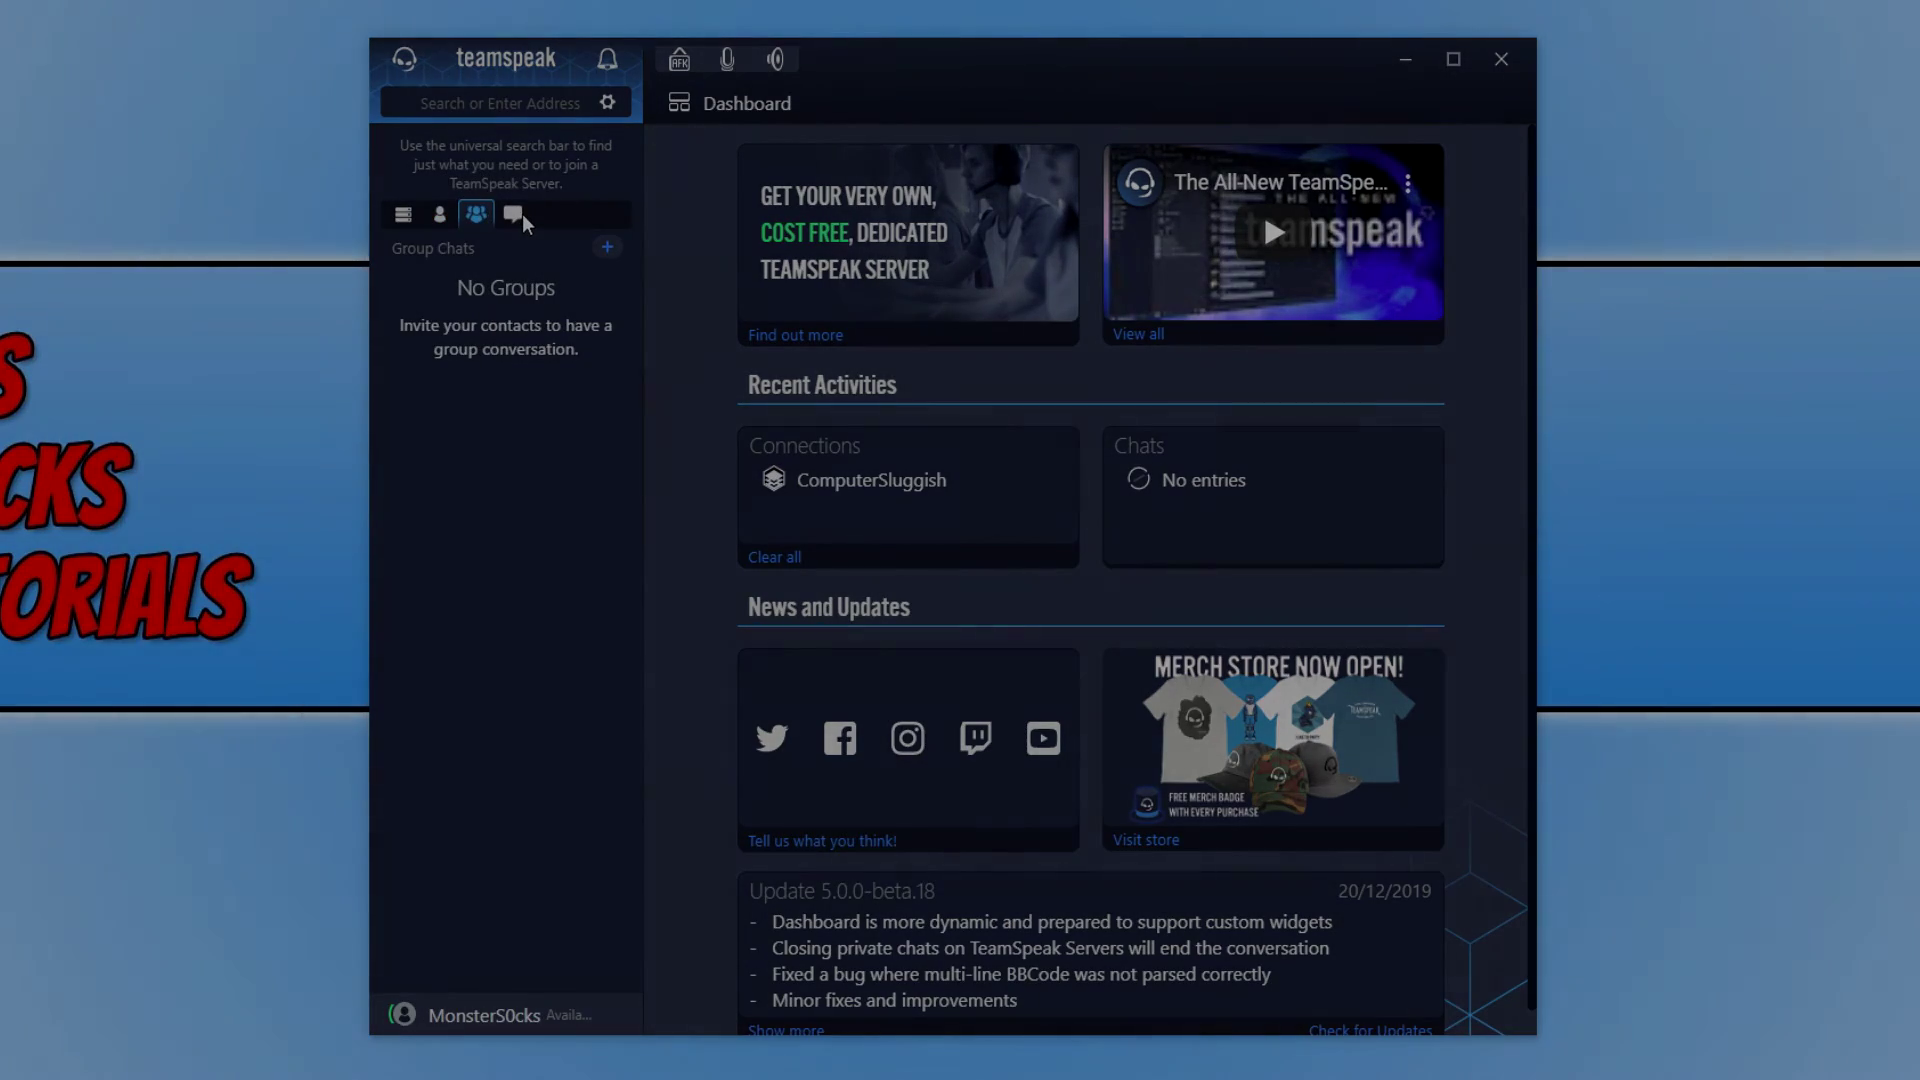